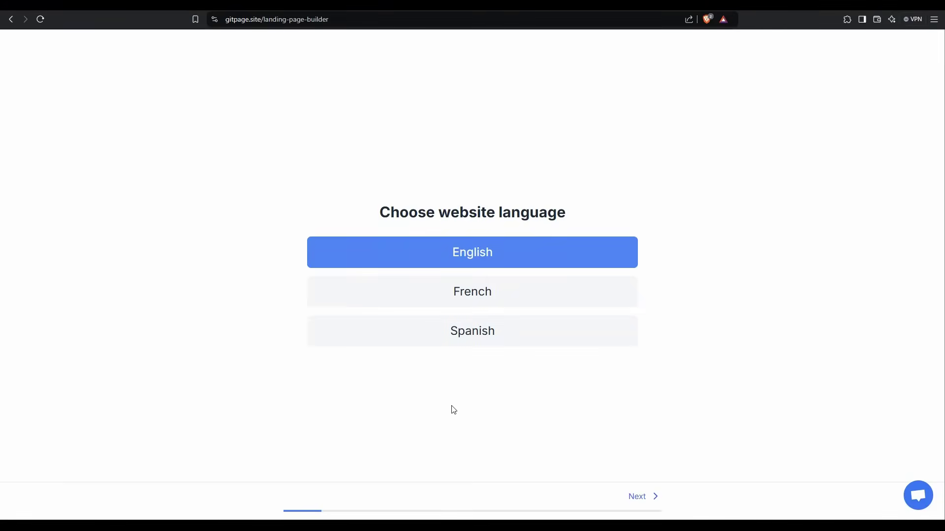
Step: Set the main heading to 'Online Ninja SEO Learning' and choose the Creative page style
key("Return")
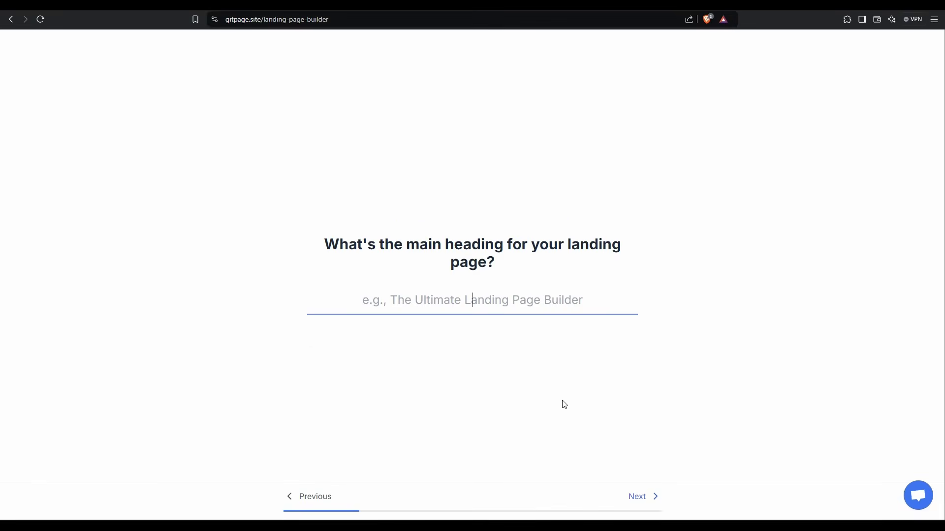
type("Online Ninja SEO Learning")
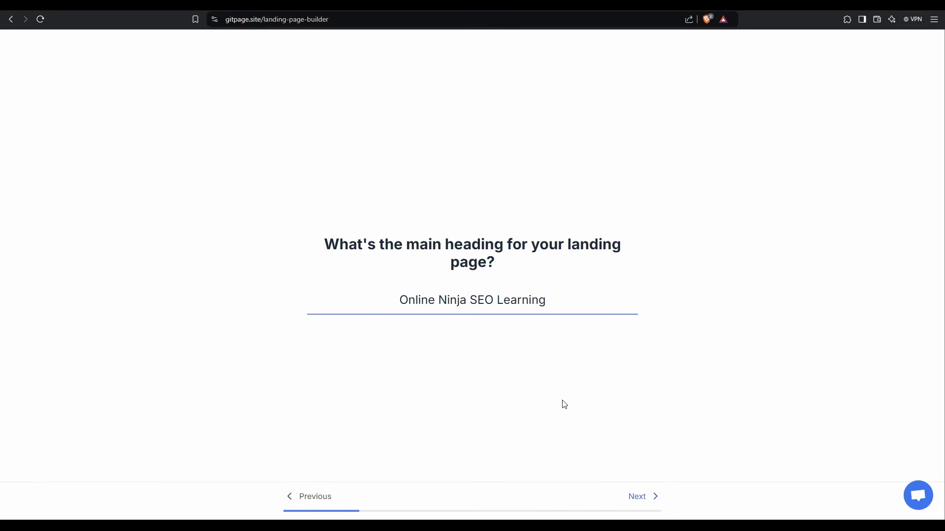
left_click(638, 496)
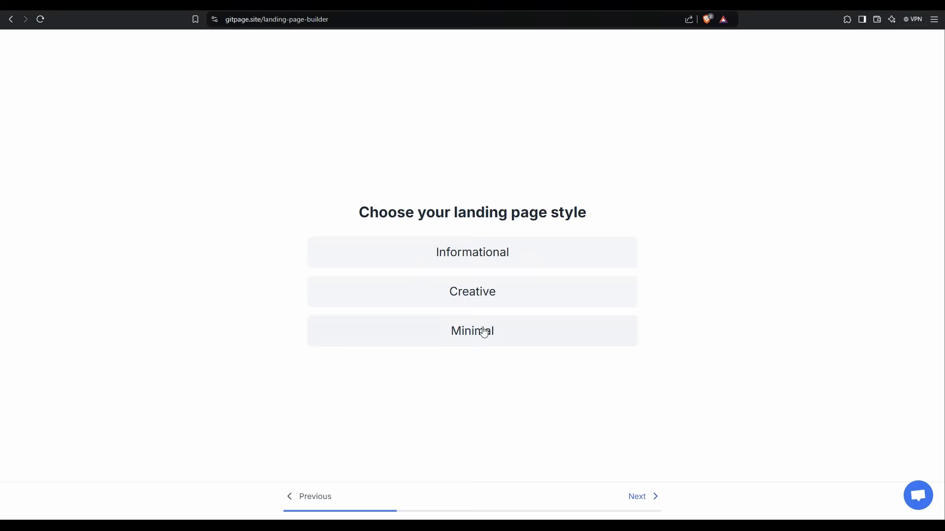
left_click(472, 295)
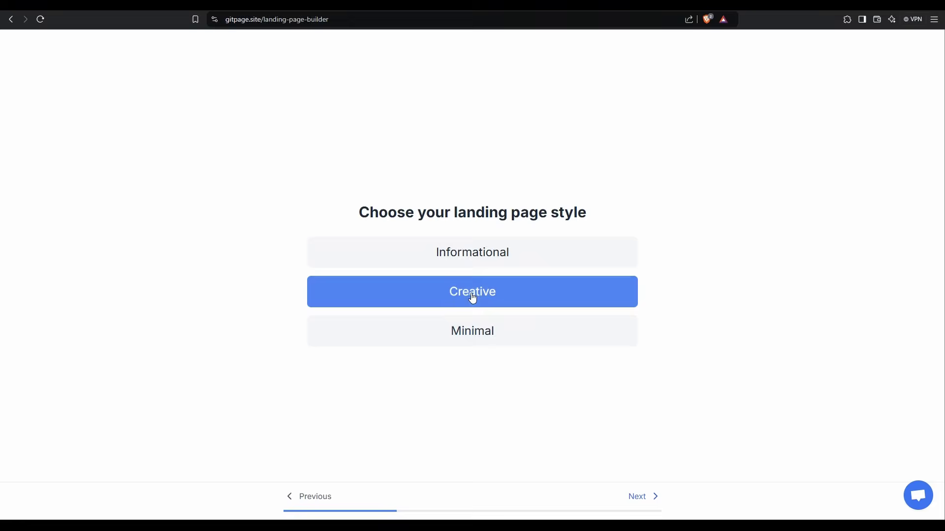
left_click(644, 498)
Step: Enter the hero statement '10X Online Traffic With Online Ninja' followed by a 🥷 ninja emoji
type("10X Online Traffic With Online Ninja")
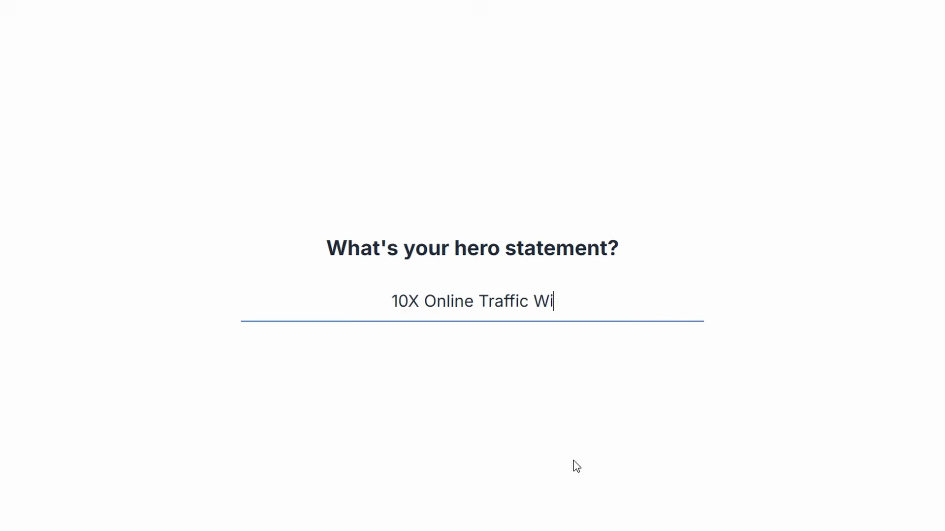
key("super+period")
type("ninja")
key("Return")
key("Return")
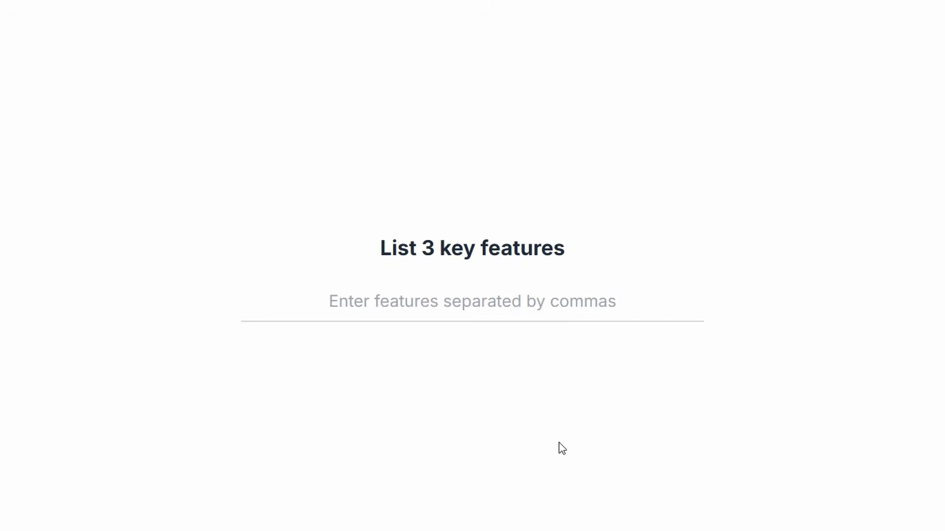
Step: List the key features and benefits: Grow your traffic, Convert Visitors into Customers, Get More 5 Star Reviews
left_click(499, 310)
type("Fully Online Learning, ")
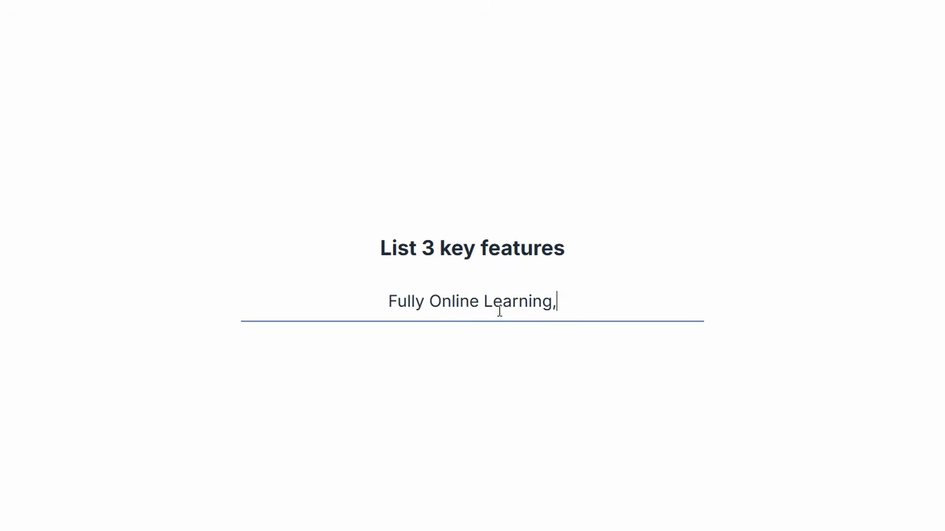
type("Chat With Mentor, ")
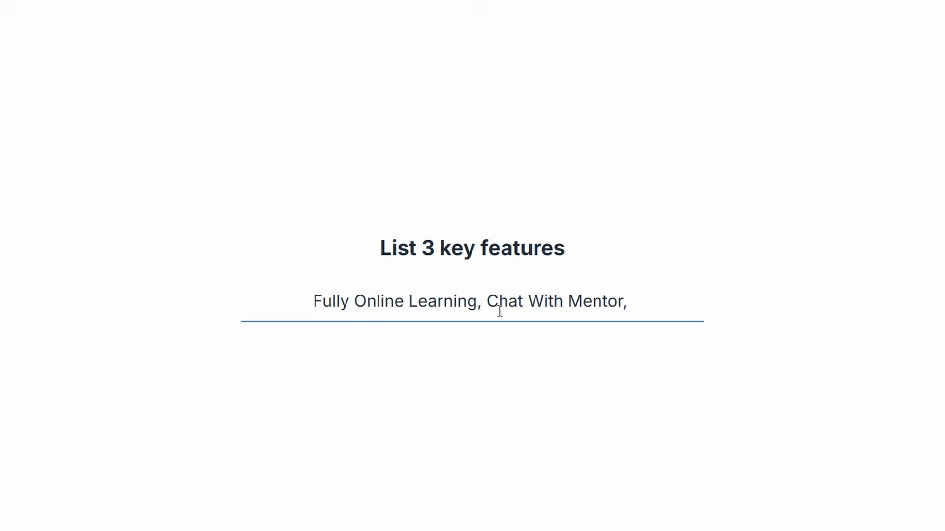
type("Mon")
key("Return")
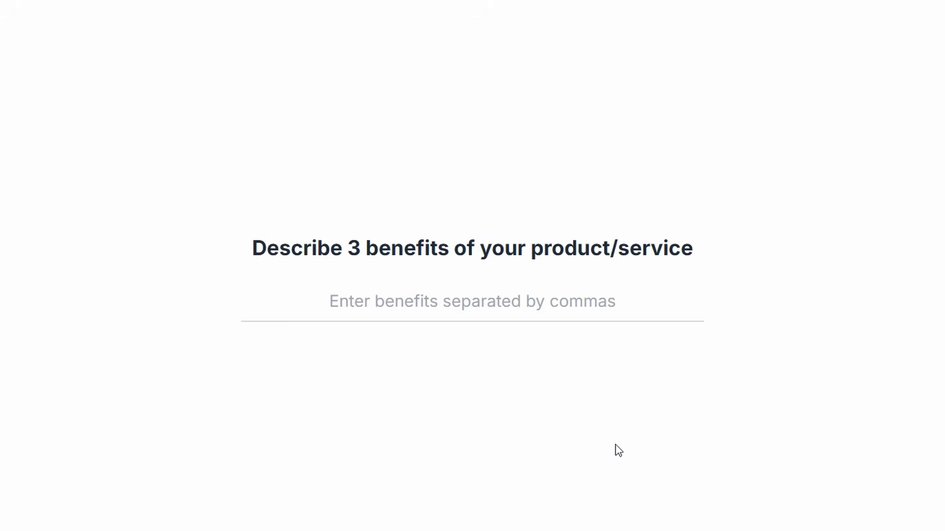
left_click(453, 308)
type("Grow")
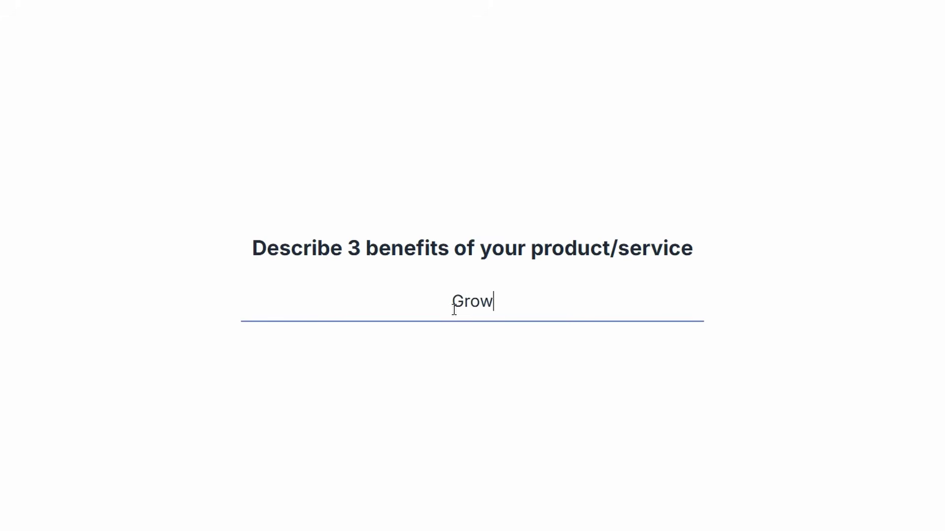
type(" your traffic,")
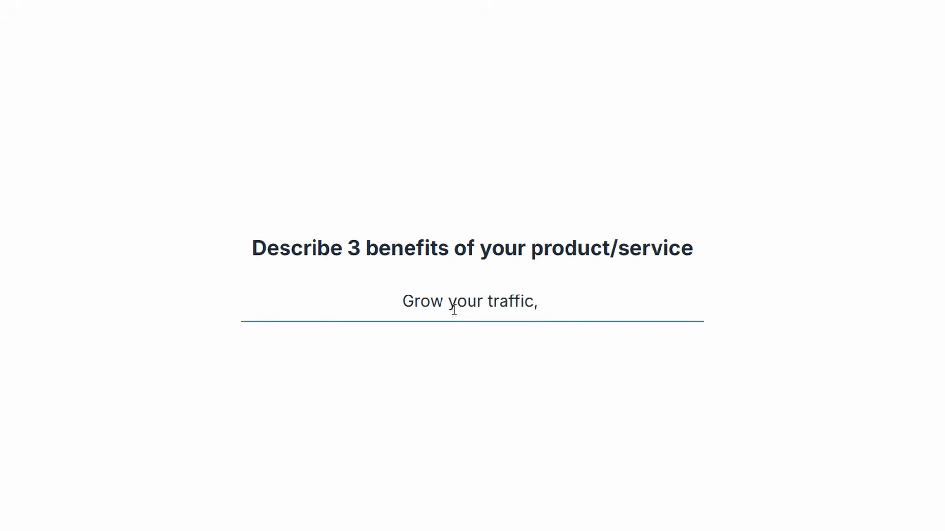
type(" Convert Visitors into Customers, ")
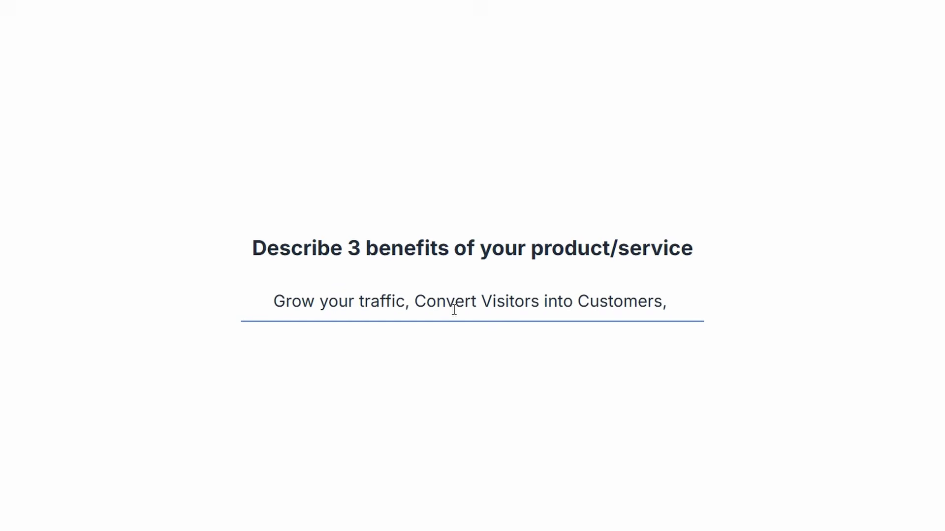
type("Get More 5 Star Reviews")
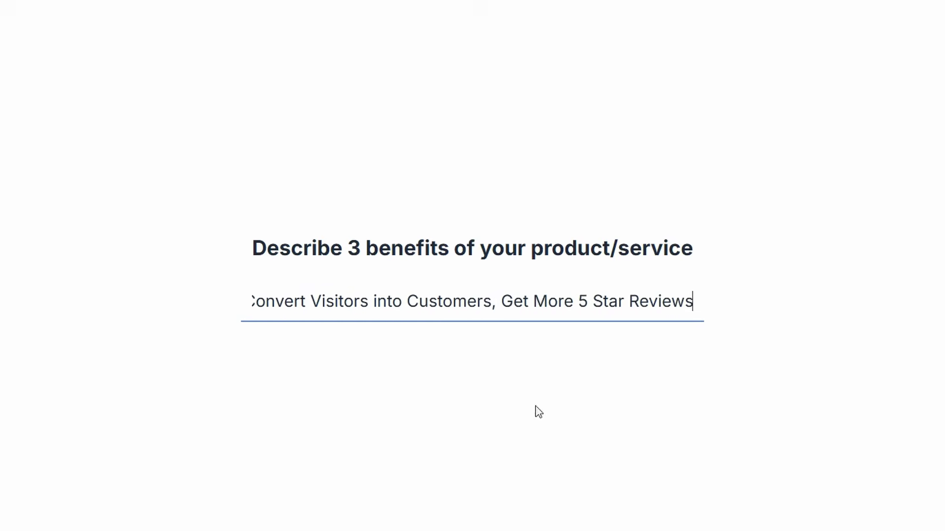
key("Return")
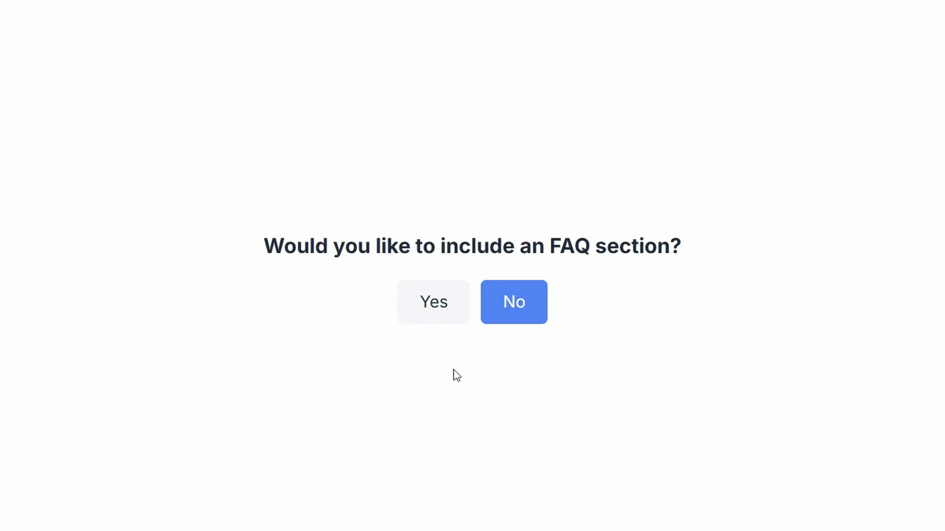
left_click(433, 301)
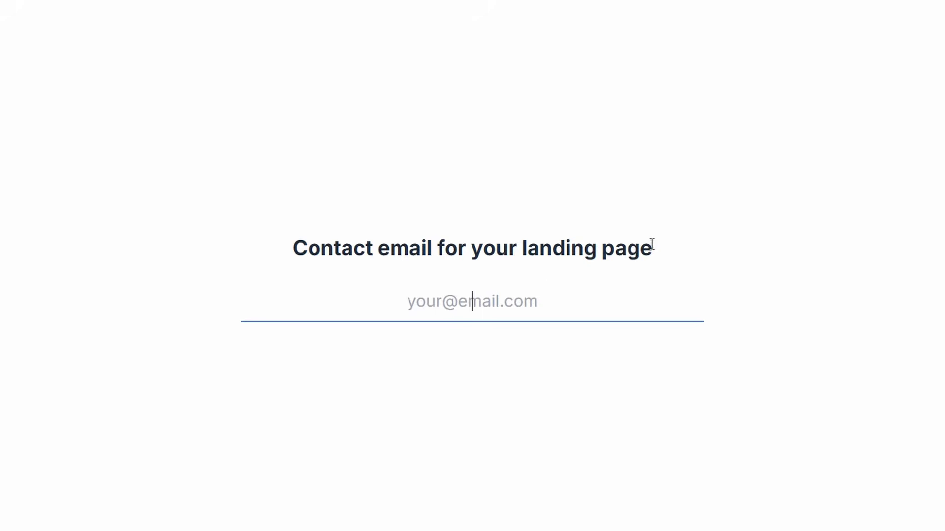
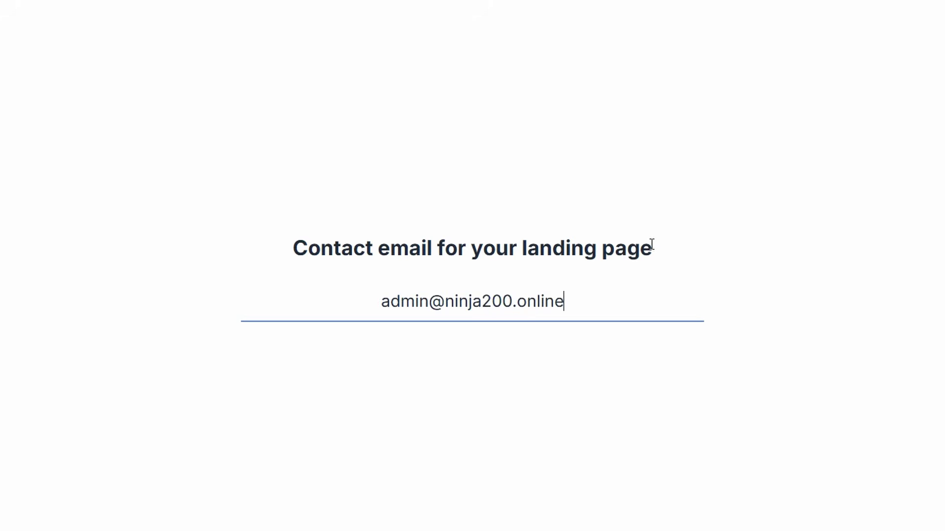
left_click(655, 530)
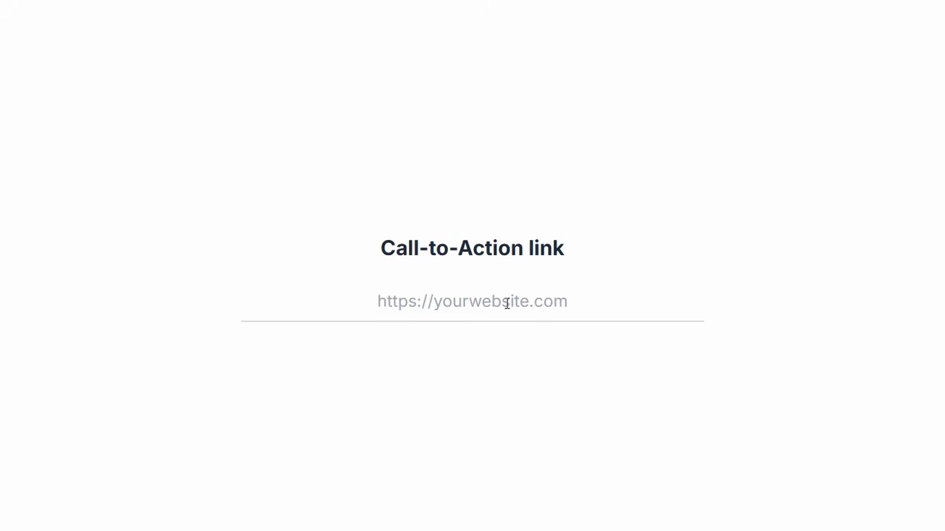
left_click(507, 303)
type("https")
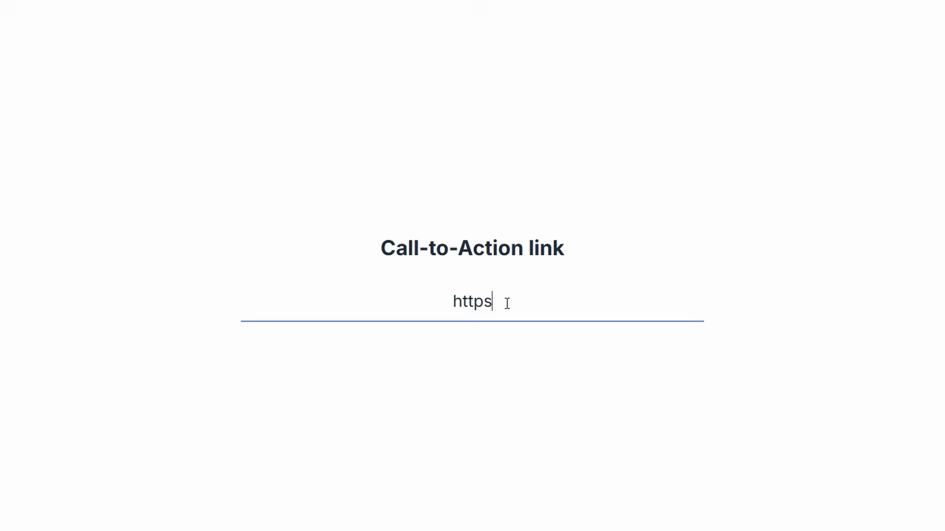
type("://ninja200.online")
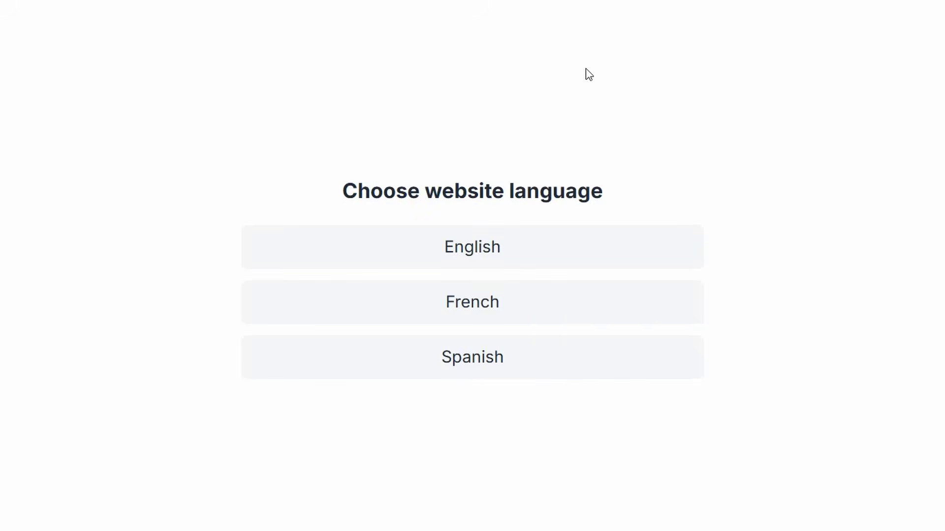
left_click(452, 357)
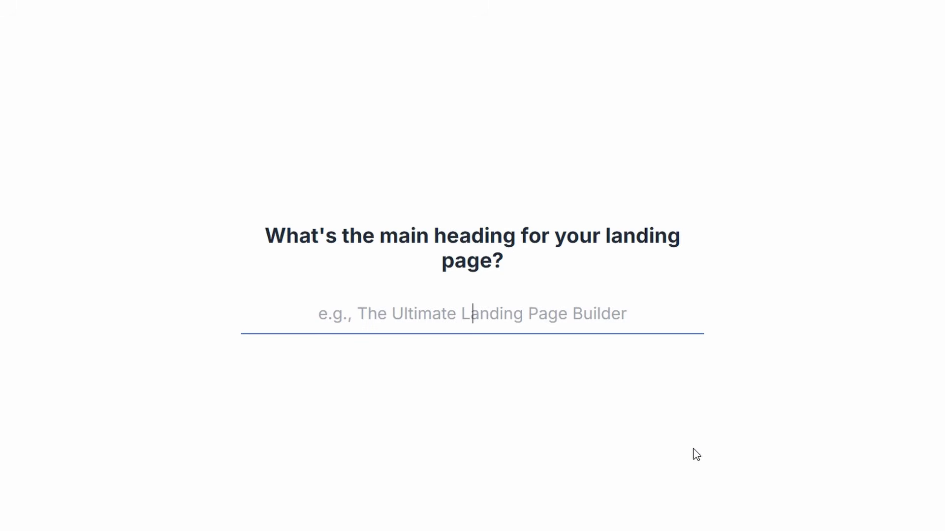
type("Online Ninja SEO Learning")
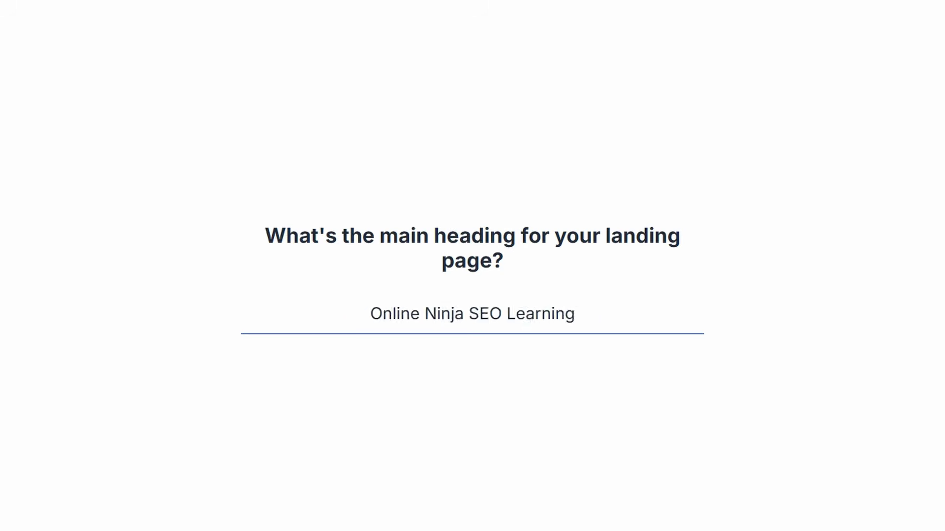
key("Return")
key("Return")
type("Increase Organic Traffic, Convert More Visitors into Customers, Get more 5")
key("Return")
type("https://ninja200.")
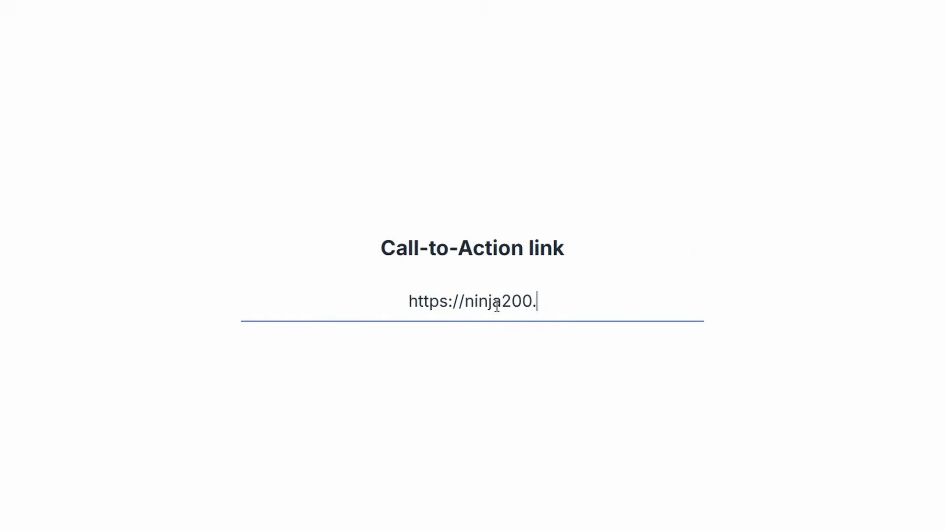
key("Return")
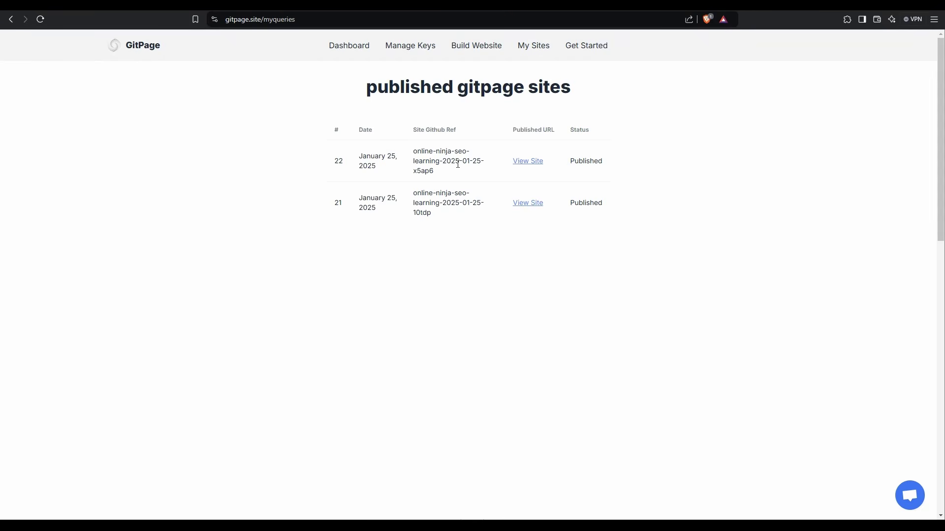
Step: Open the published online-ninja-seo-learning site listed as entry 21
left_click(528, 203)
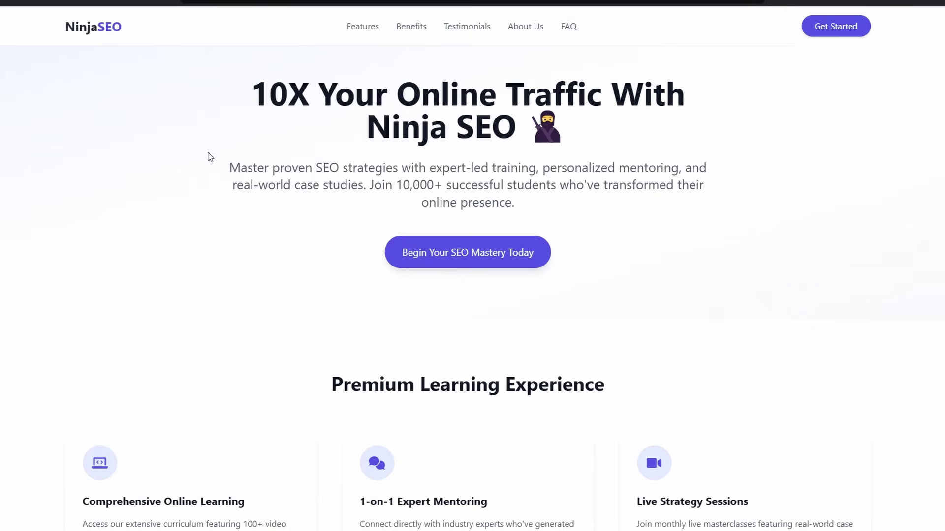
Step: Scroll the light NinjaSEO site down to its footer, then jump back to the top
scroll(802, 367, "down", 3)
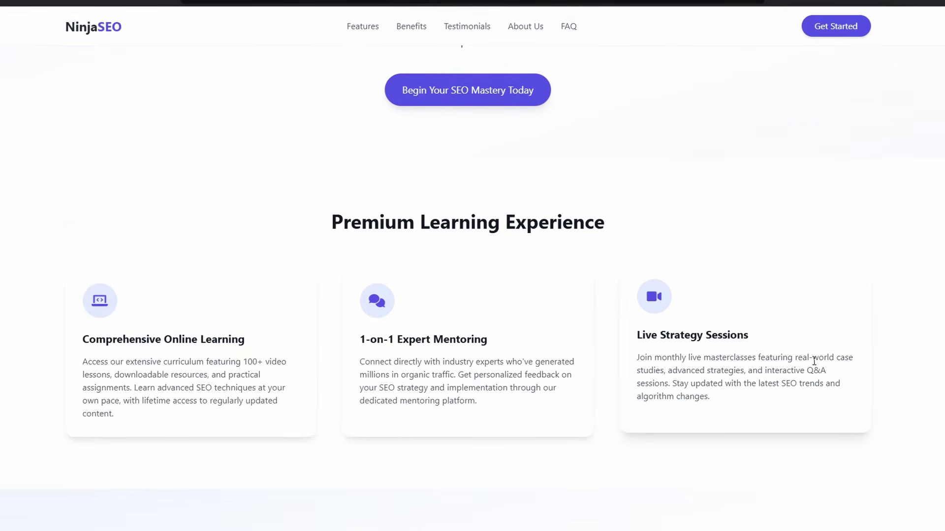
scroll(172, 236, "down", 3)
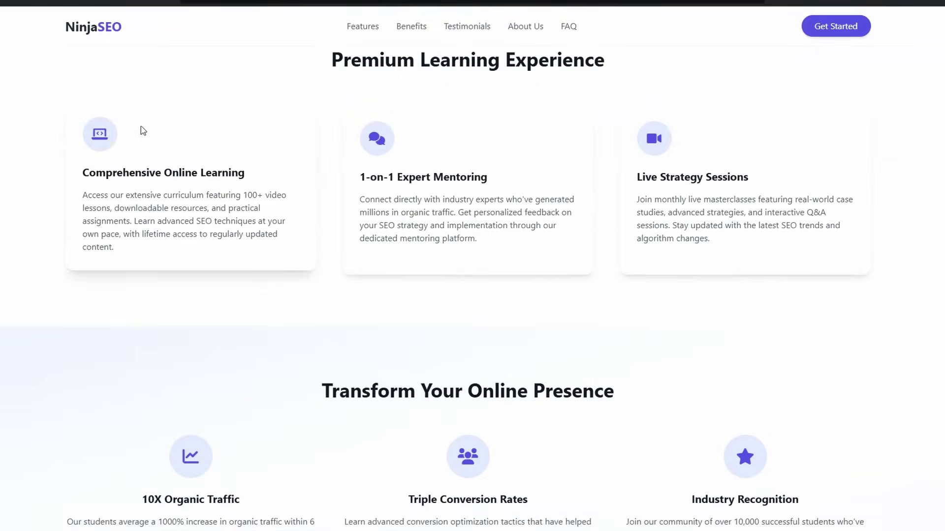
scroll(247, 282, "down", 3)
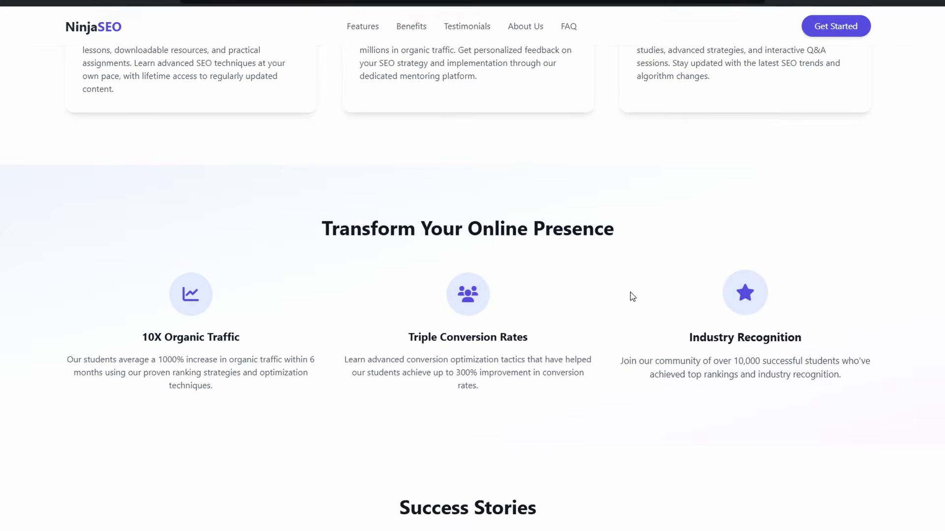
scroll(734, 443, "down", 5)
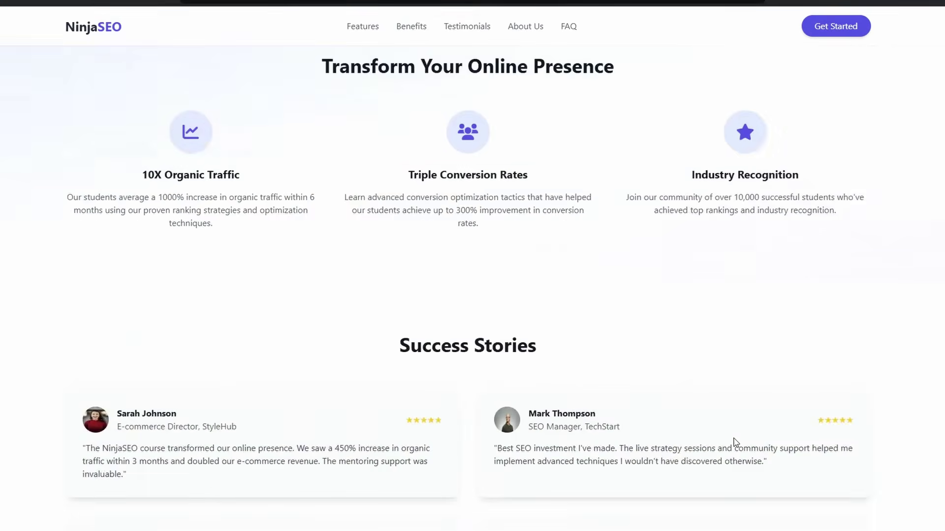
scroll(858, 397, "down", 2)
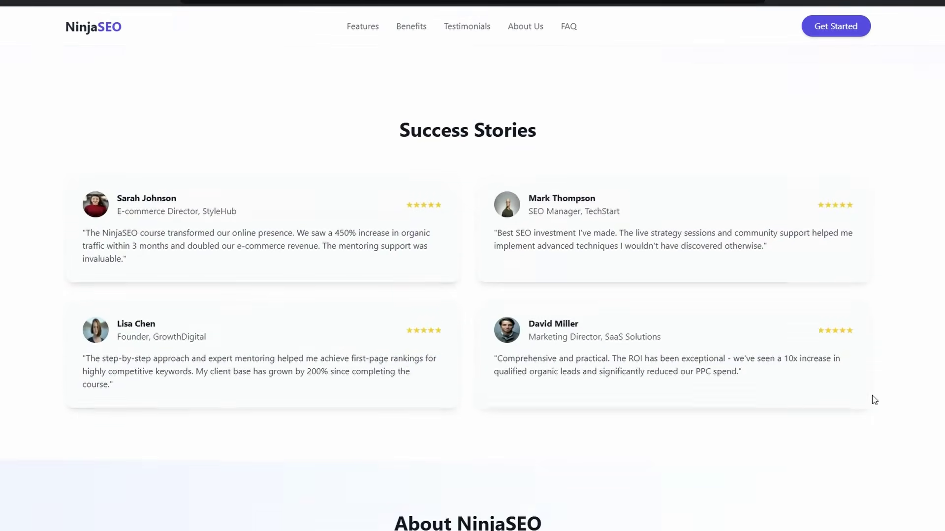
scroll(692, 448, "down", 6)
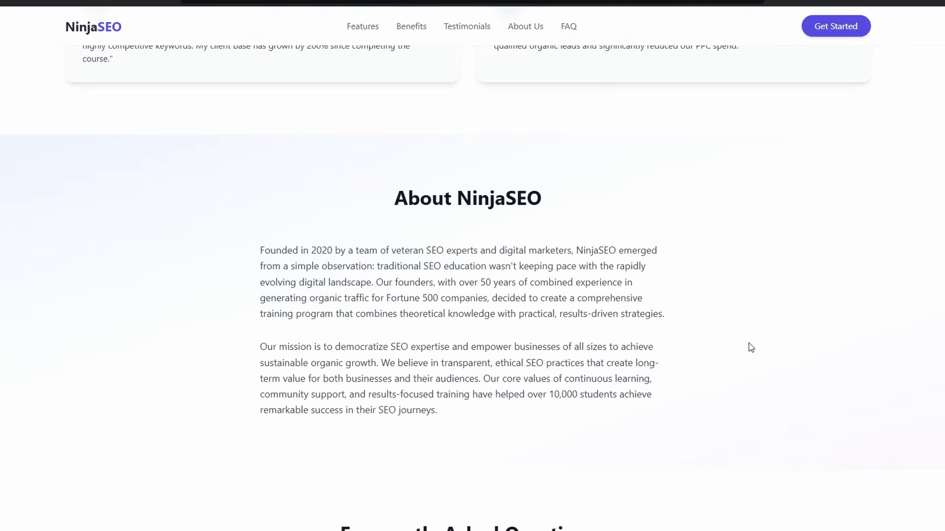
scroll(744, 354, "down", 8)
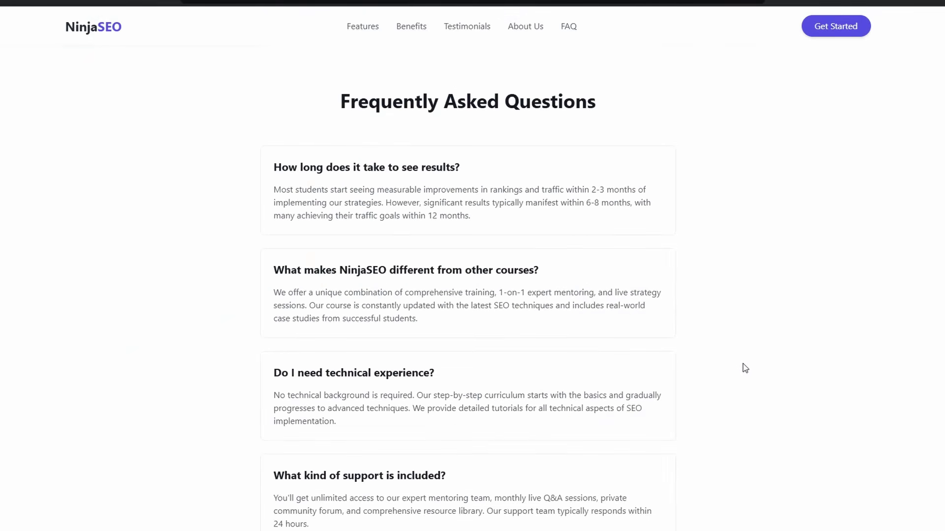
scroll(745, 363, "down", 10)
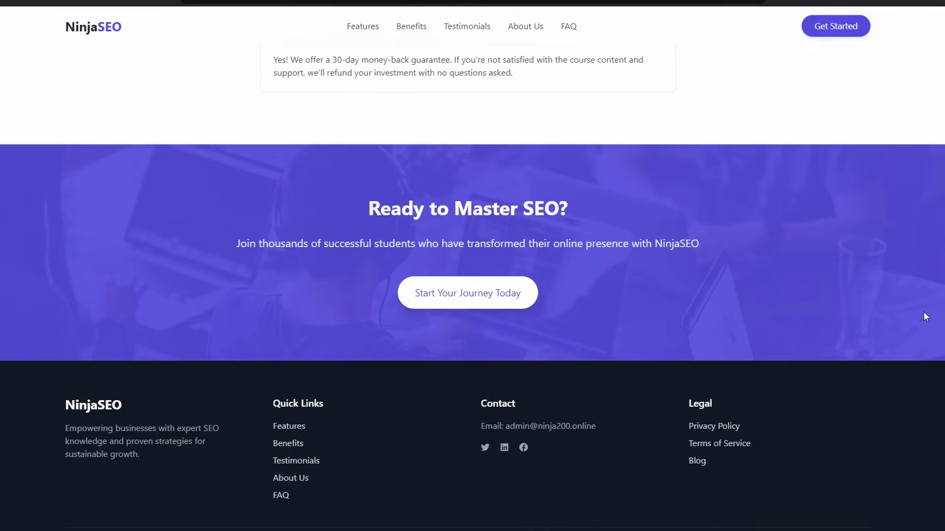
key("Home")
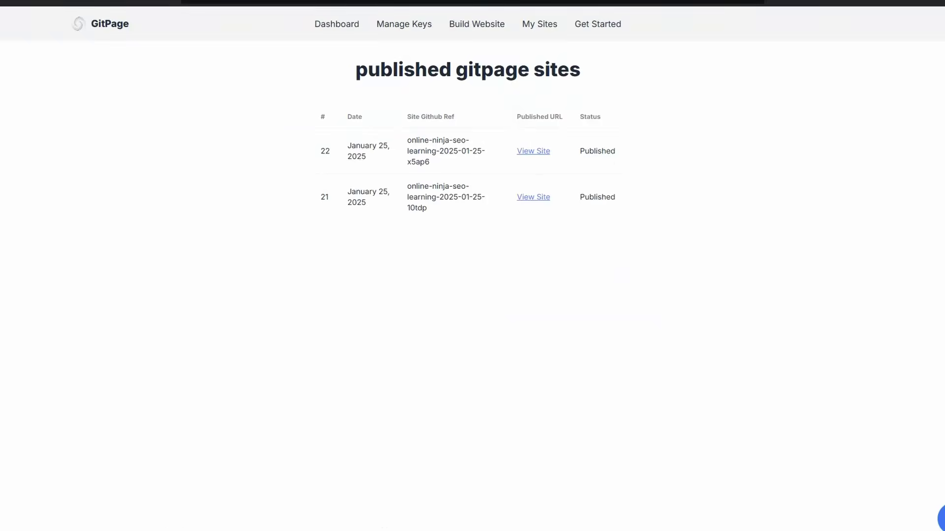
Step: Open the published online-ninja-seo-learning site listed as entry 22
left_click(535, 152)
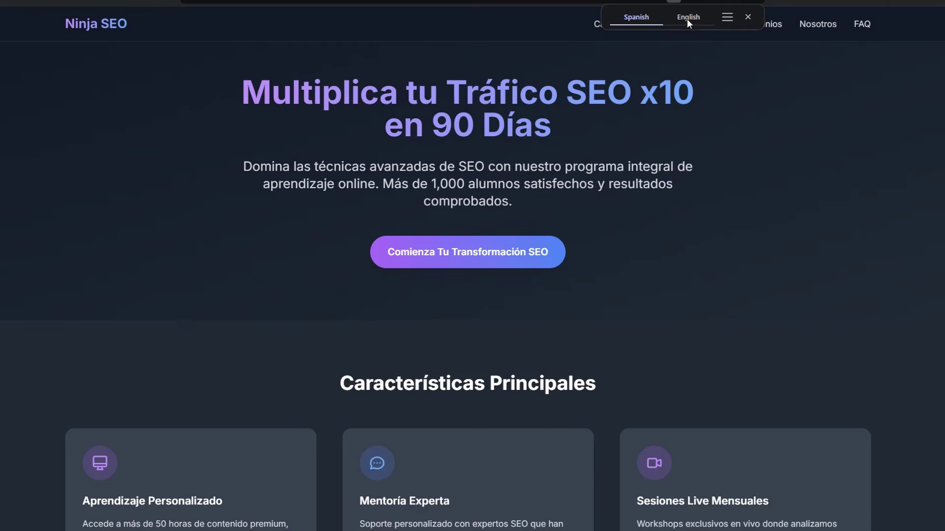
Step: Translate the Spanish Ninja SEO page into English, then switch it back to Spanish
left_click(690, 17)
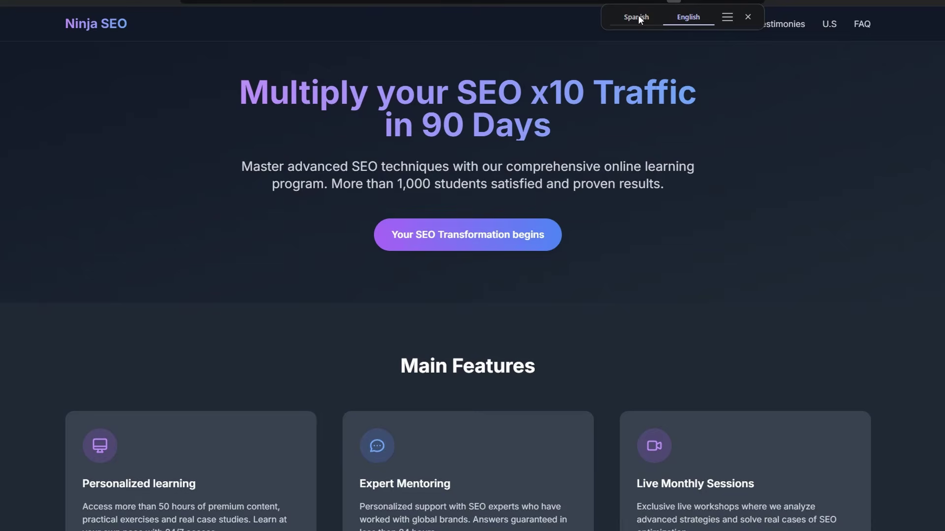
left_click(639, 17)
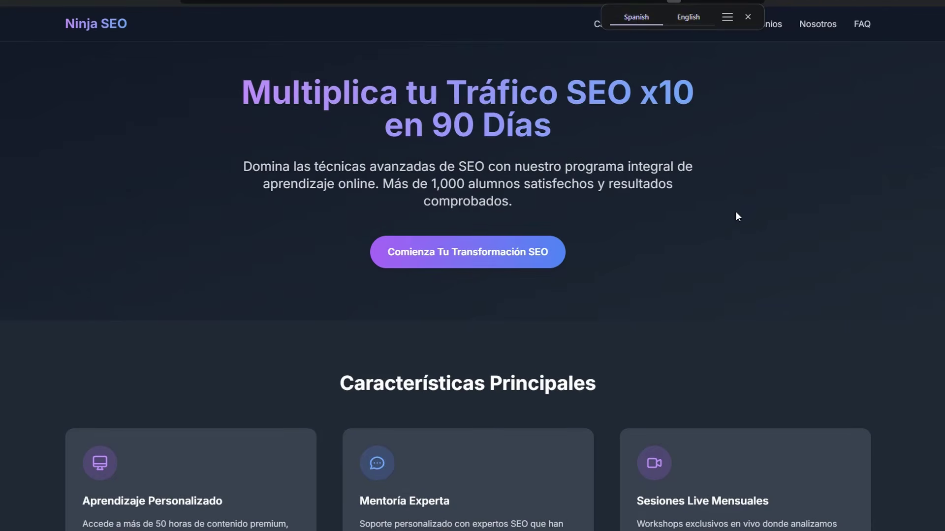
scroll(735, 211, "down", 5)
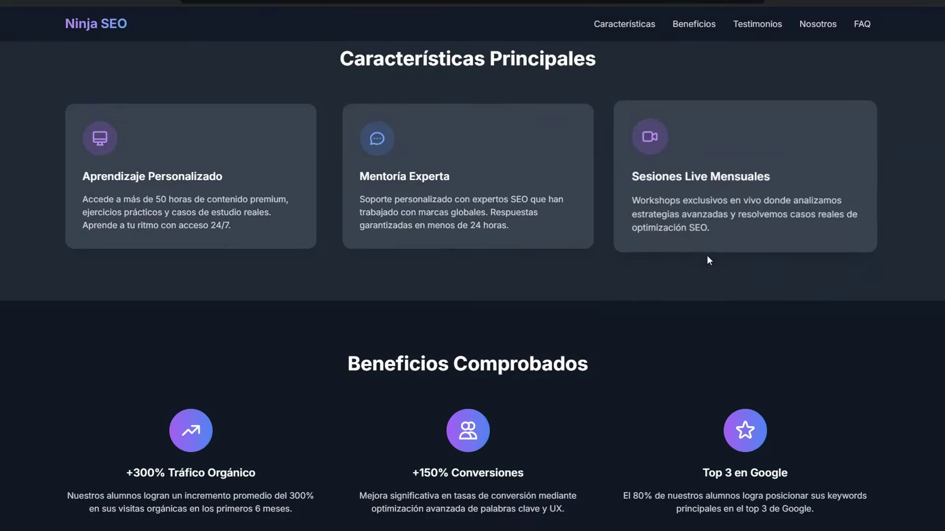
scroll(771, 269, "down", 4)
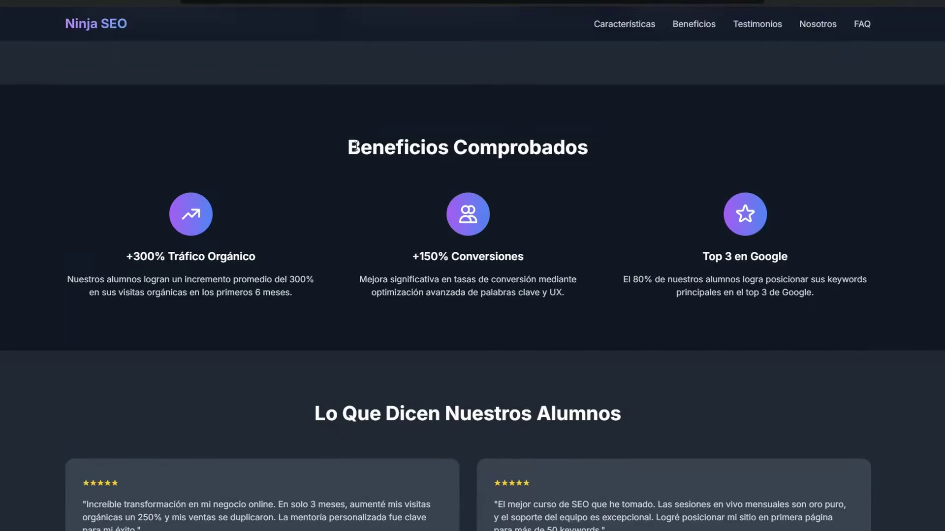
Step: Scroll to the 'Comenzar Mi Transformación SEO' call to action, follow it, and return
left_click_drag(348, 147, 445, 147)
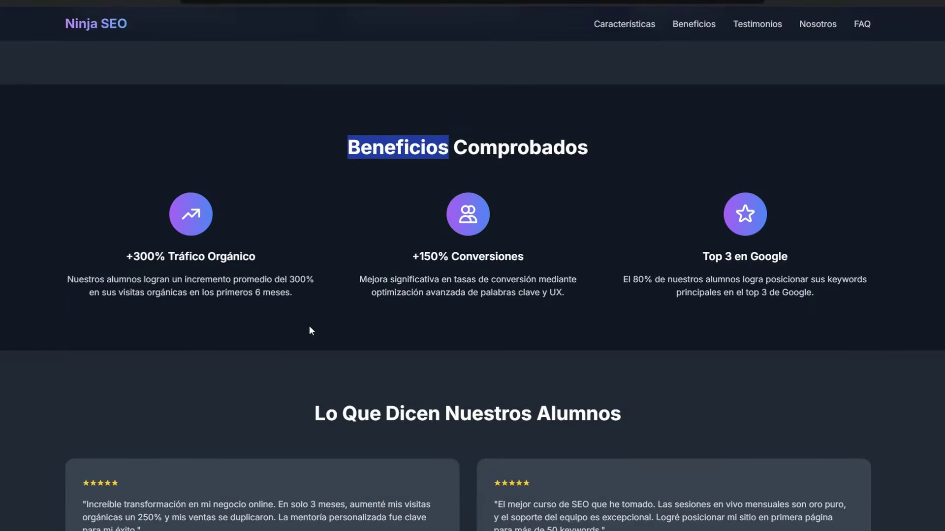
scroll(310, 325, "down", 8)
scroll(310, 325, "down", 11)
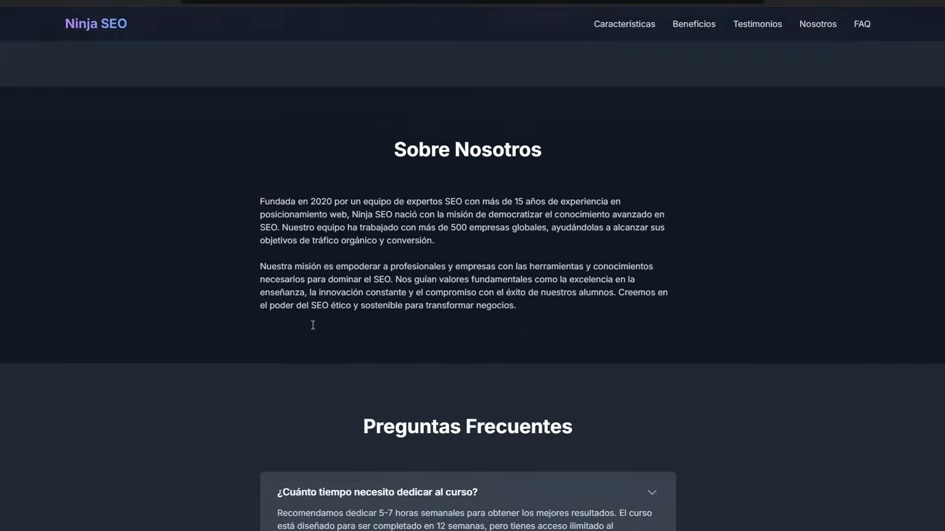
scroll(311, 327, "down", 8)
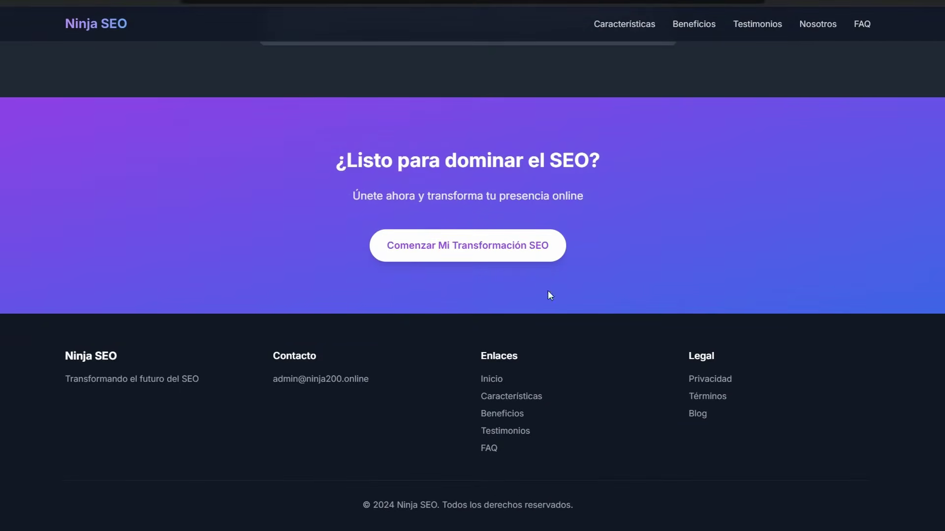
scroll(548, 293, "up", 2)
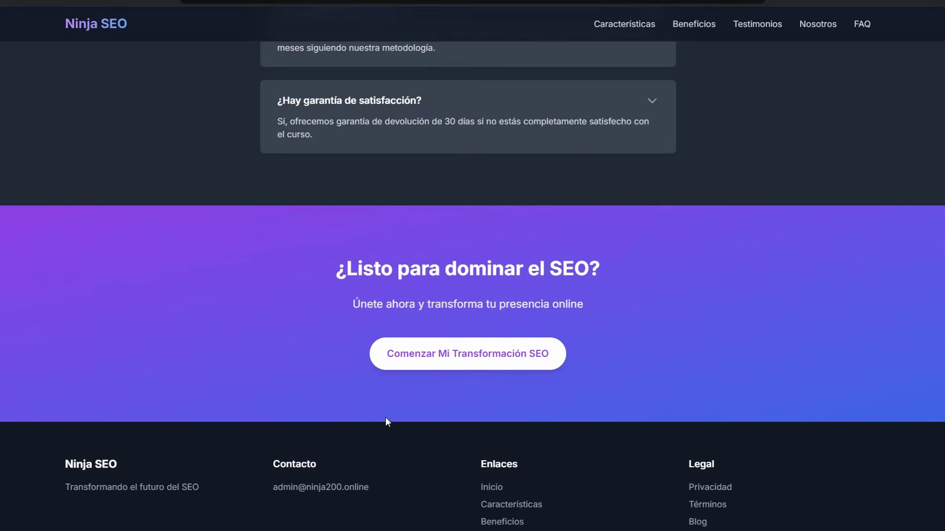
left_click(480, 355)
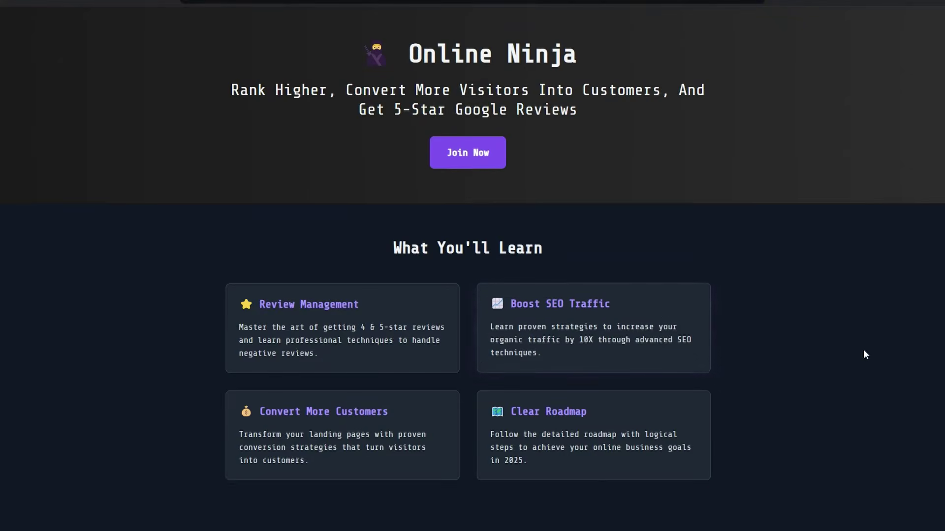
key("alt+Left")
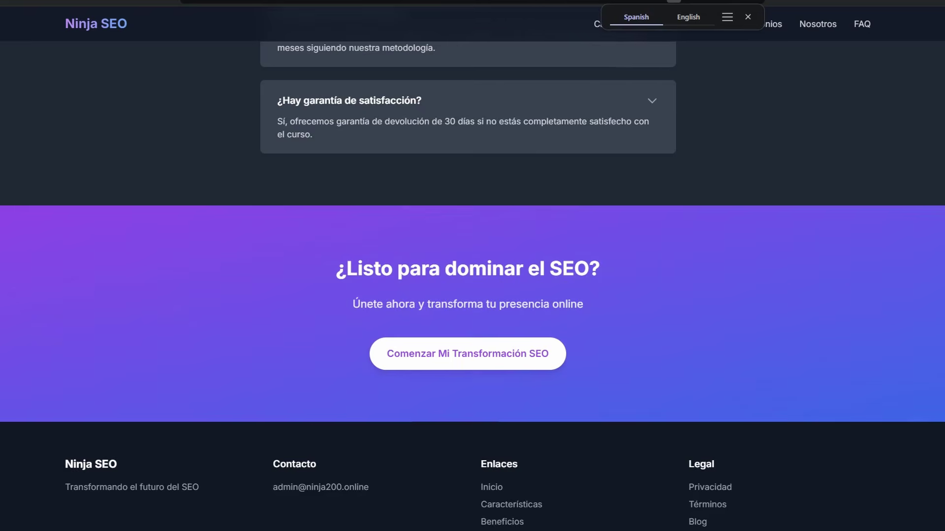
Step: On the light NinjaSEO page, jump through Features, Benefits, Success Stories, About and FAQ sections
key("alt+Left")
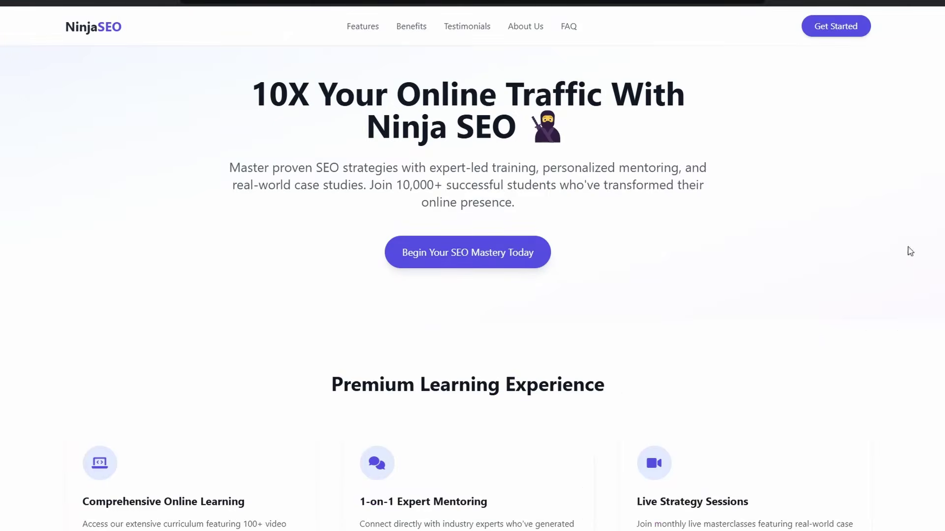
scroll(907, 249, "down", 20)
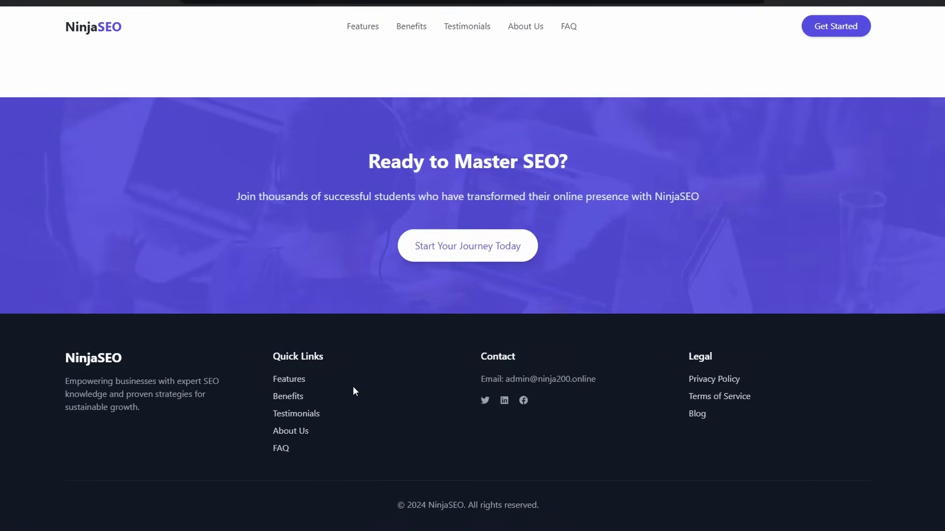
left_click(289, 381)
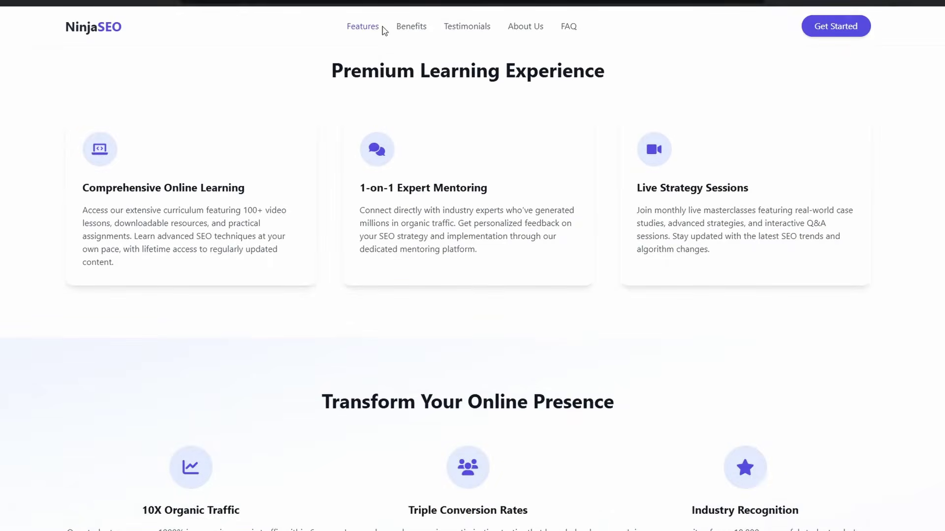
left_click(409, 29)
left_click(462, 28)
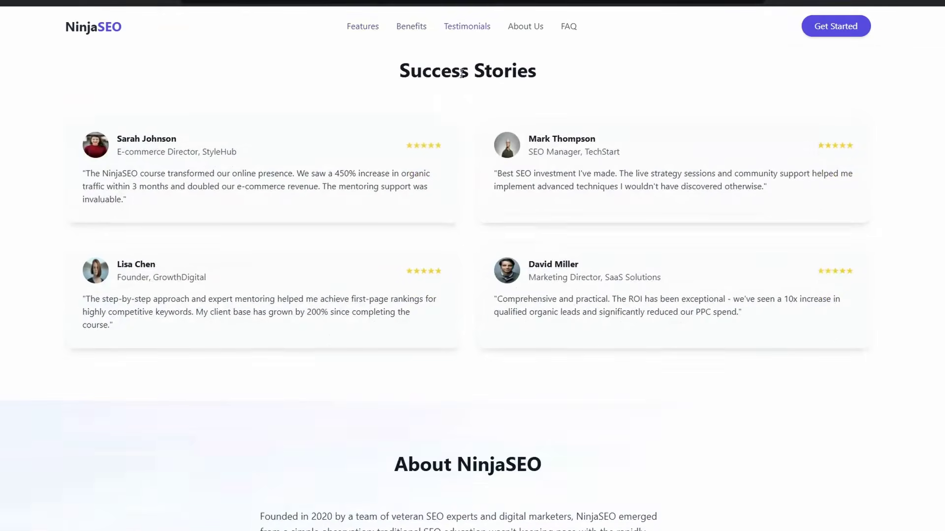
left_click(524, 29)
left_click(568, 29)
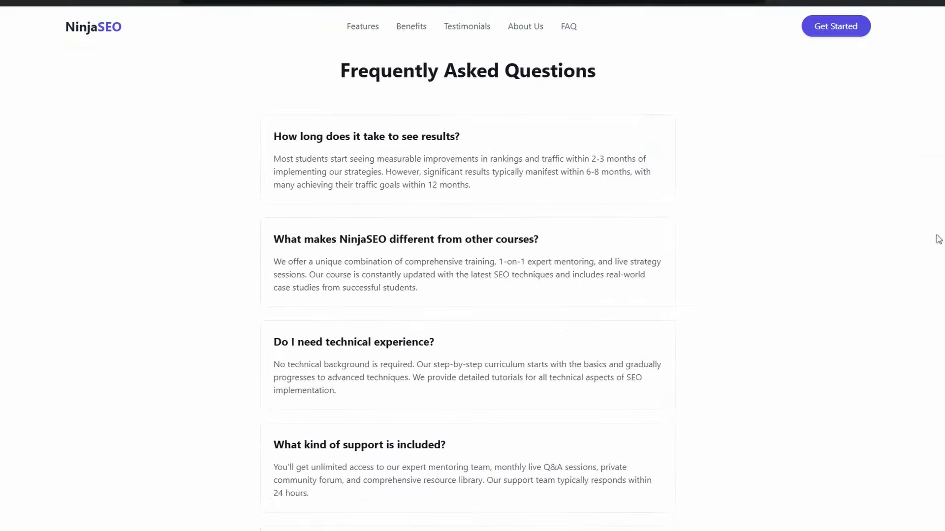
scroll(748, 482, "down", 10)
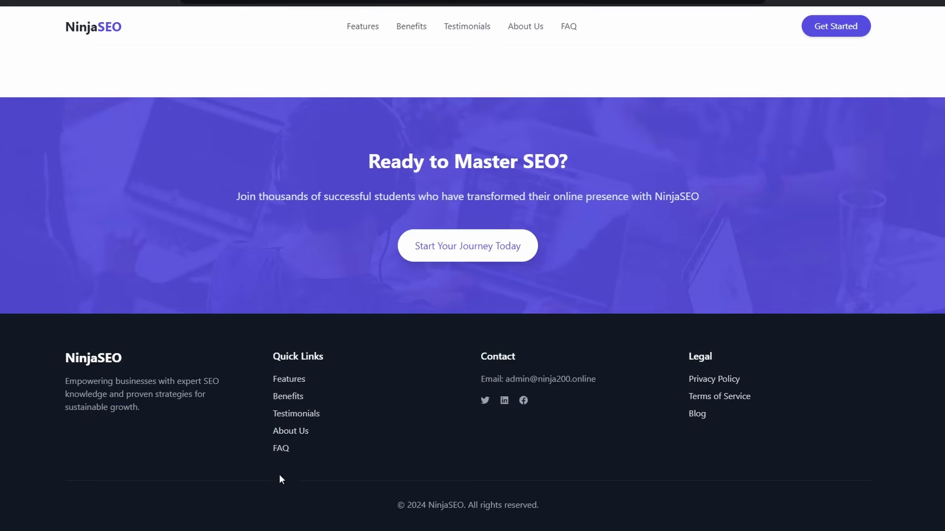
Step: Check the footer's Privacy Policy and Terms of Service pages, returning home after each
left_click(703, 381)
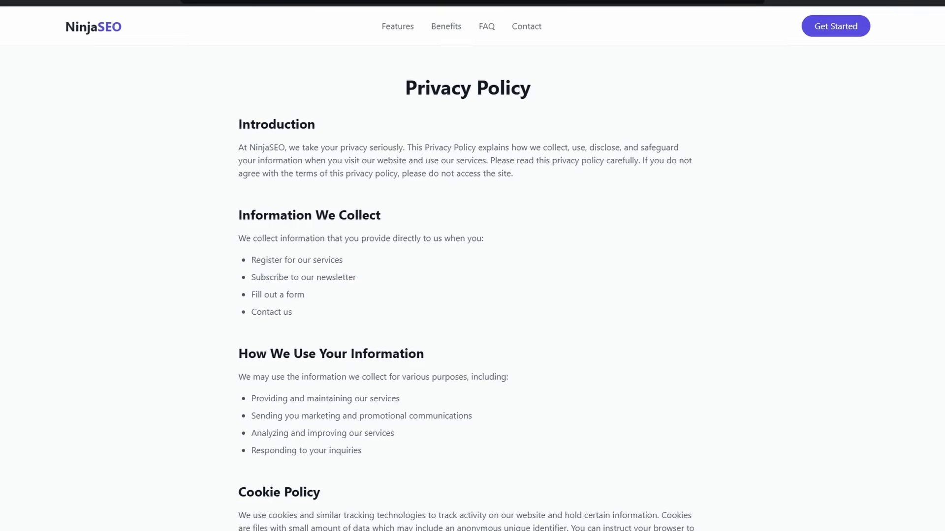
key("alt+Left")
left_click(724, 396)
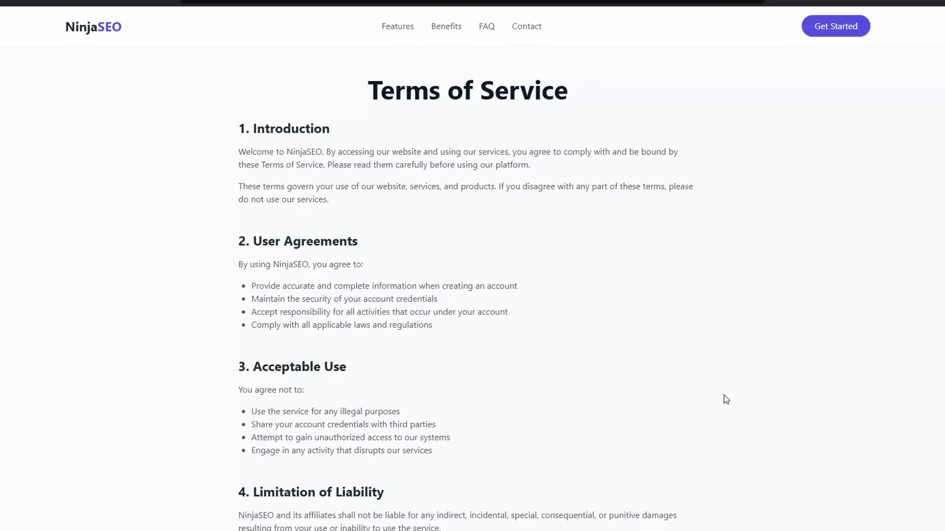
key("alt+Left")
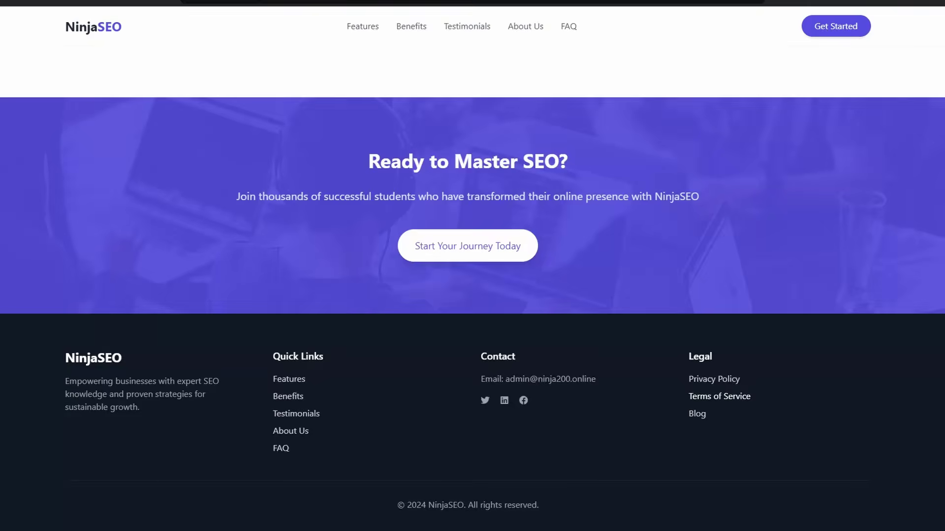
Step: Read through the site's blog article page, then return to the home page
left_click(702, 419)
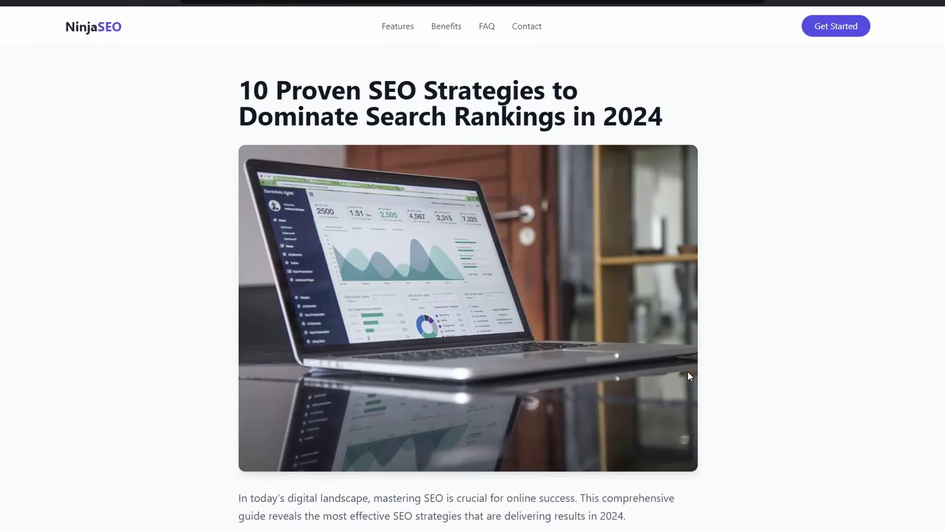
scroll(666, 283, "down", 20)
key("alt+Left")
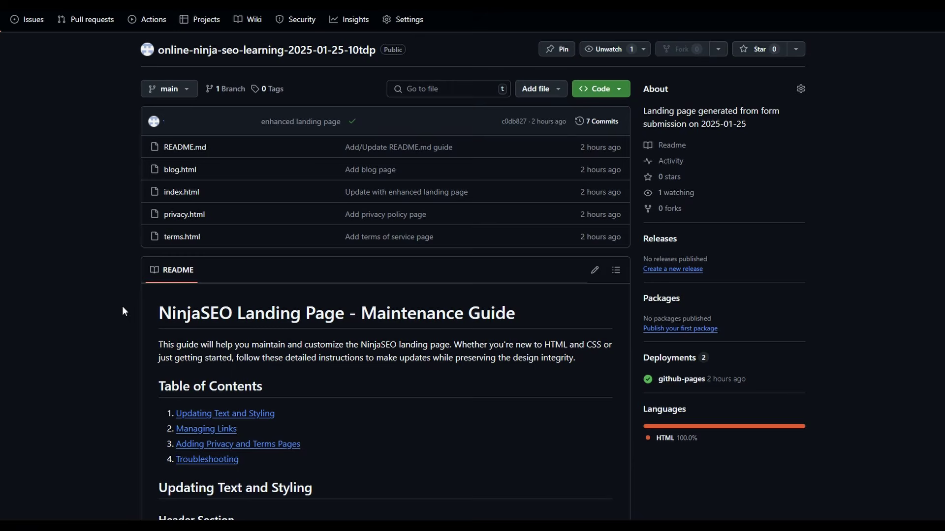
Step: In the repository's Settings > Pages, save seoninja.click as the custom domain
left_click(409, 21)
left_click(165, 284)
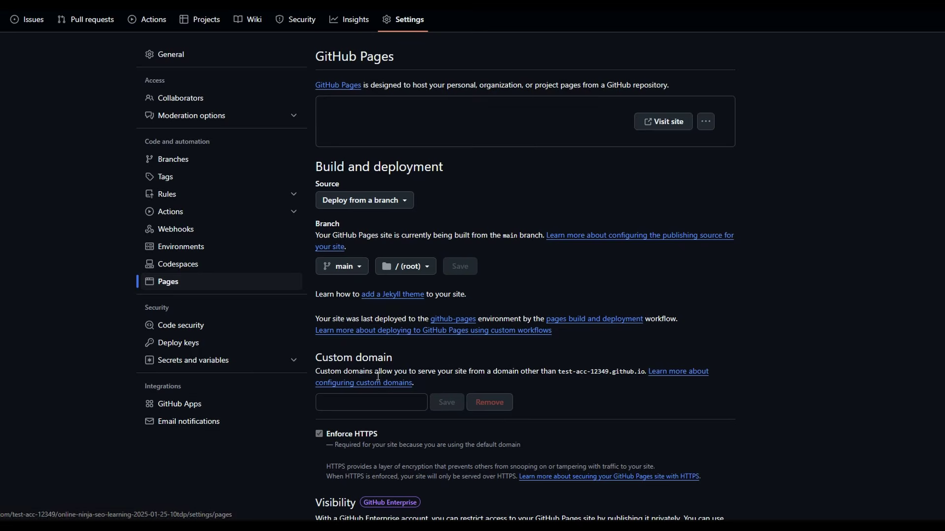
left_click(355, 407)
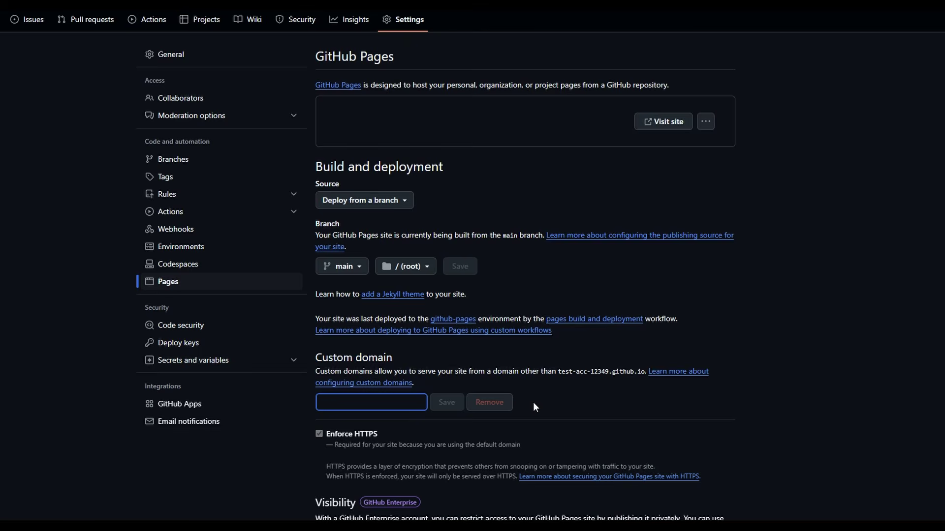
type("seoninja.click")
left_click(445, 403)
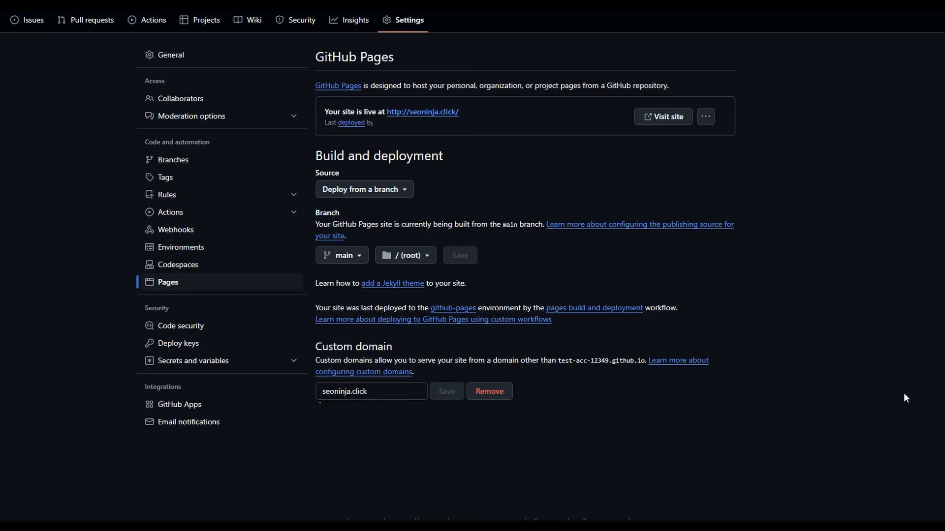
Step: Open the live seoninja.click site and try the Features, Benefits, Success Stories and About nav links
left_click(663, 116)
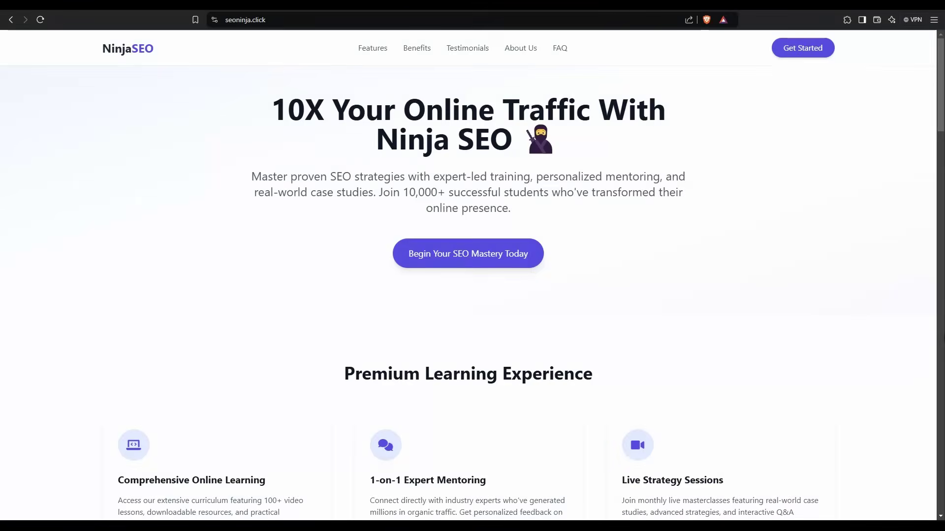
left_click(377, 54)
left_click(416, 53)
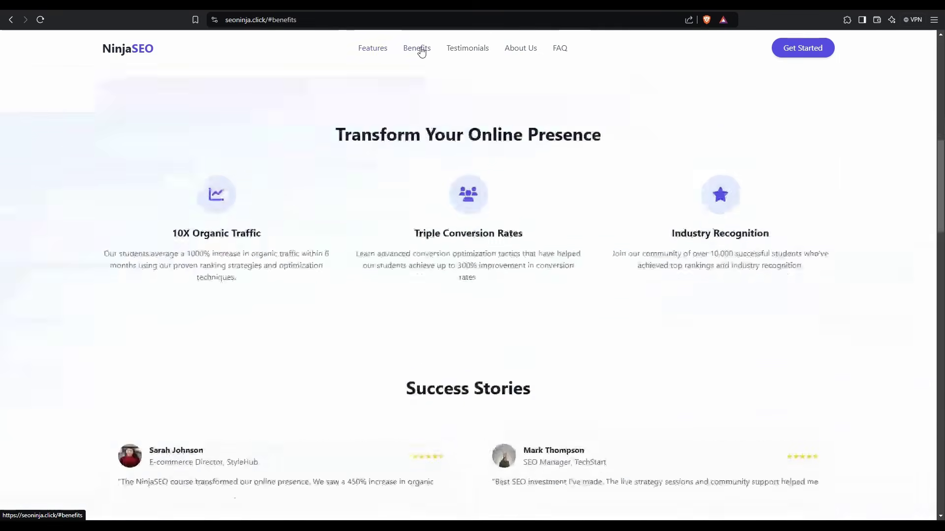
left_click(469, 53)
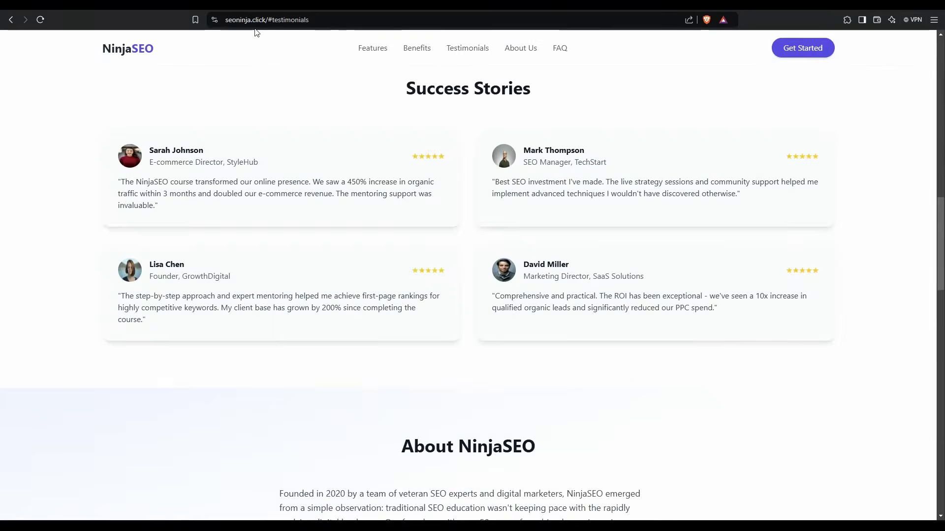
left_click(517, 50)
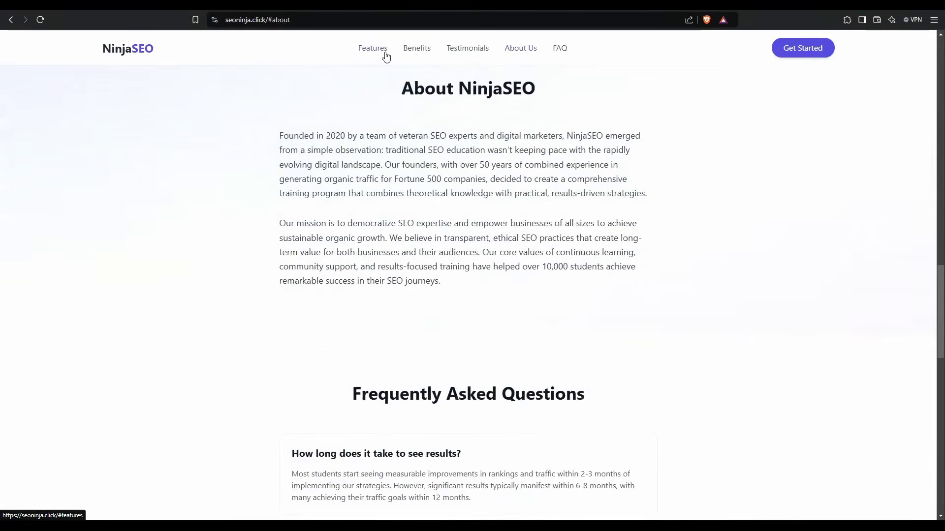
left_click(386, 57)
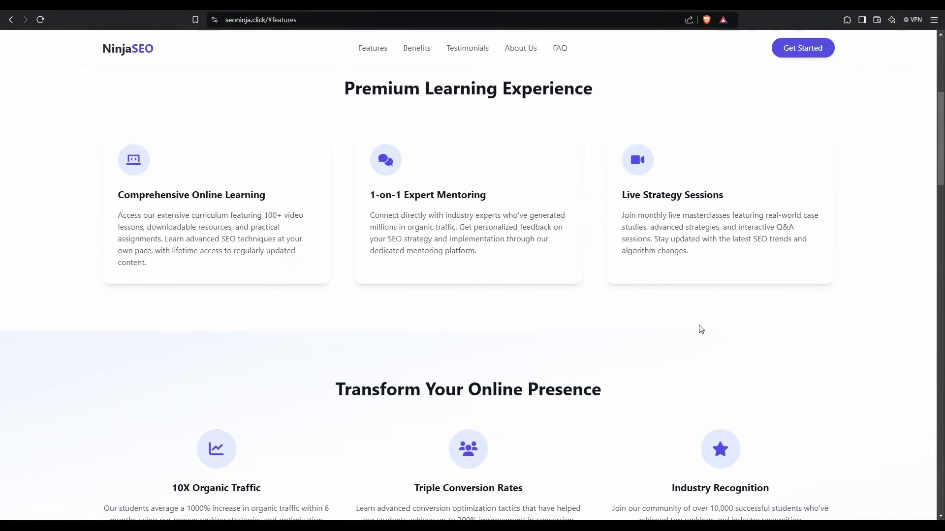
Step: Test the Begin Your SEO Mastery Today call-to-action to ninja200.online, then return to the site
scroll(701, 329, "up", 6)
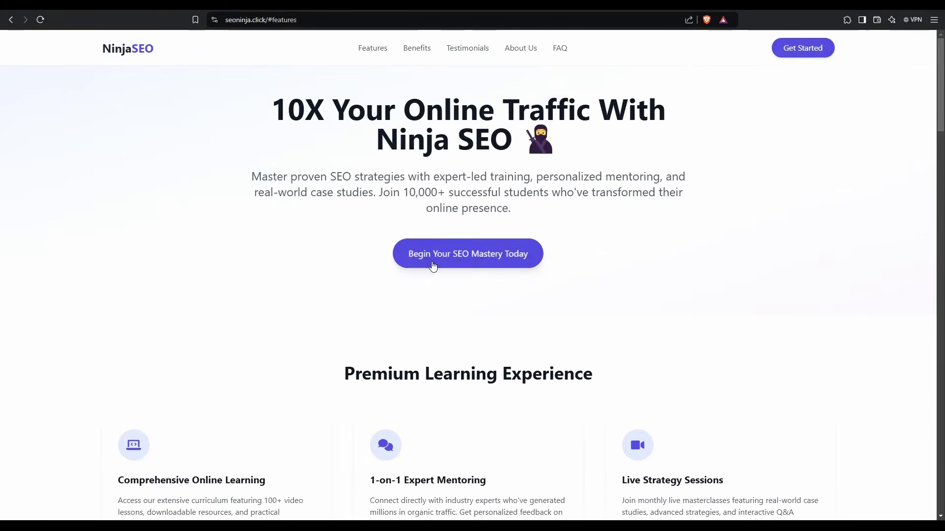
left_click(451, 254)
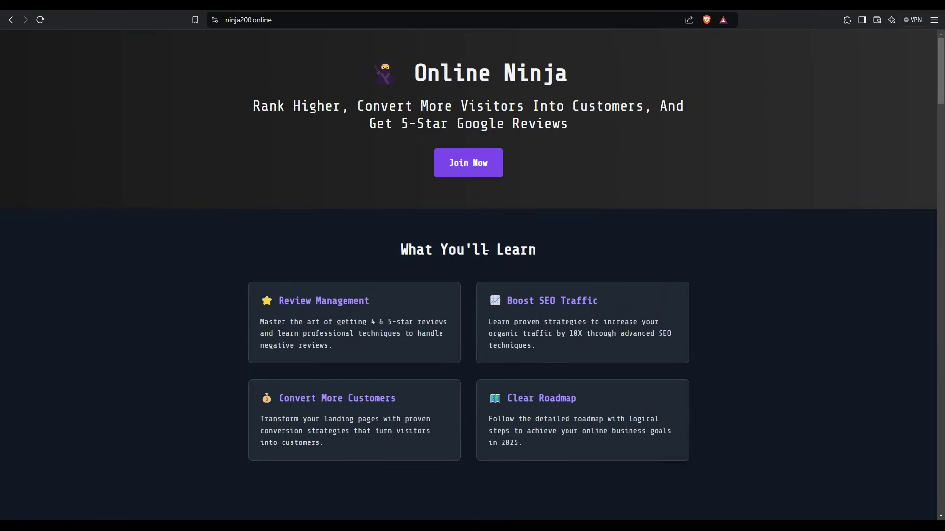
left_click(15, 22)
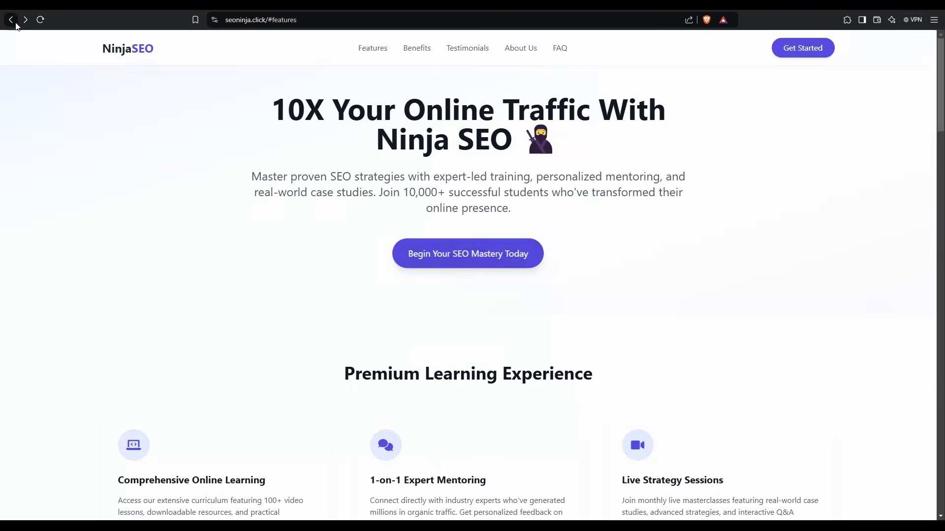
Step: Open the blog article from the footer, then return to the home page
scroll(686, 400, "down", 20)
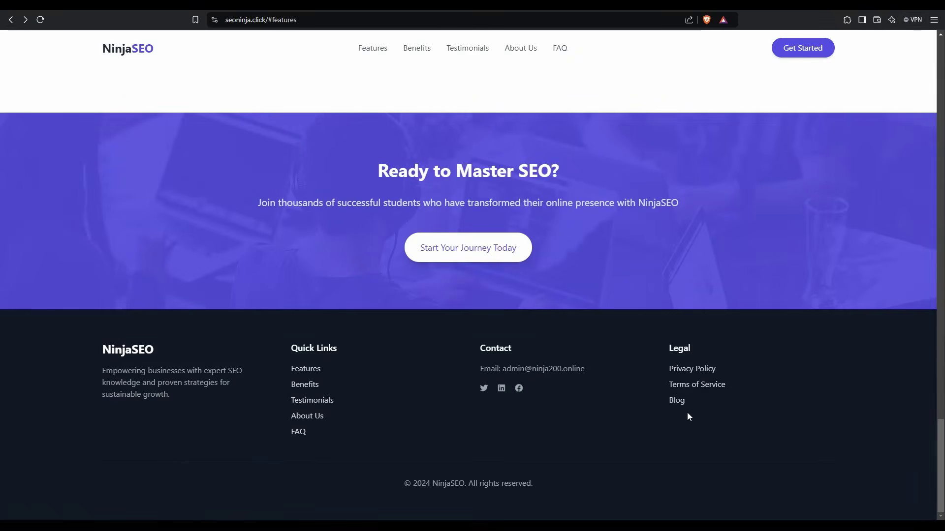
left_click(679, 403)
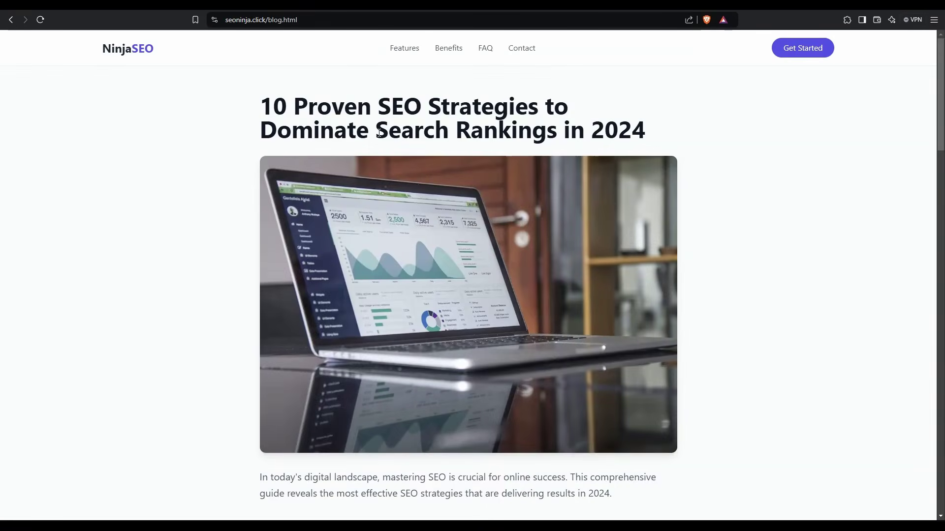
left_click(11, 20)
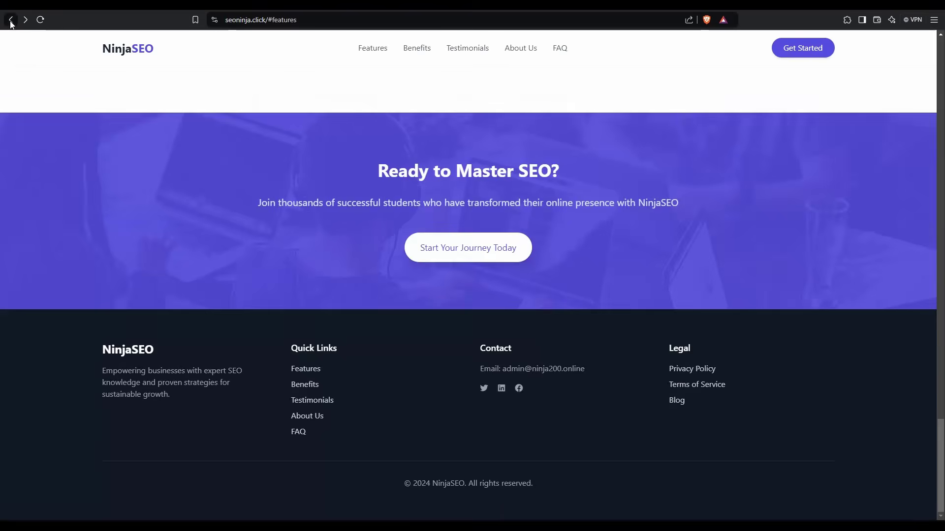
scroll(841, 247, "up", 20)
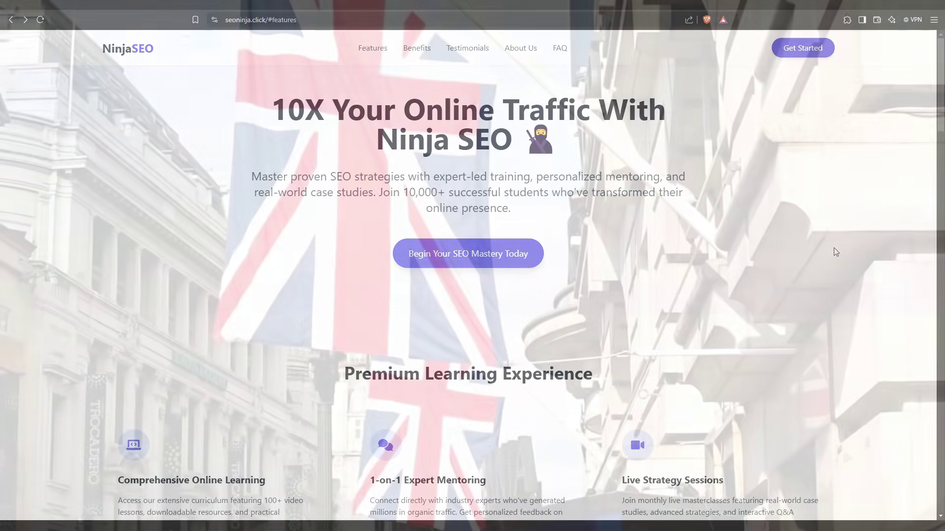